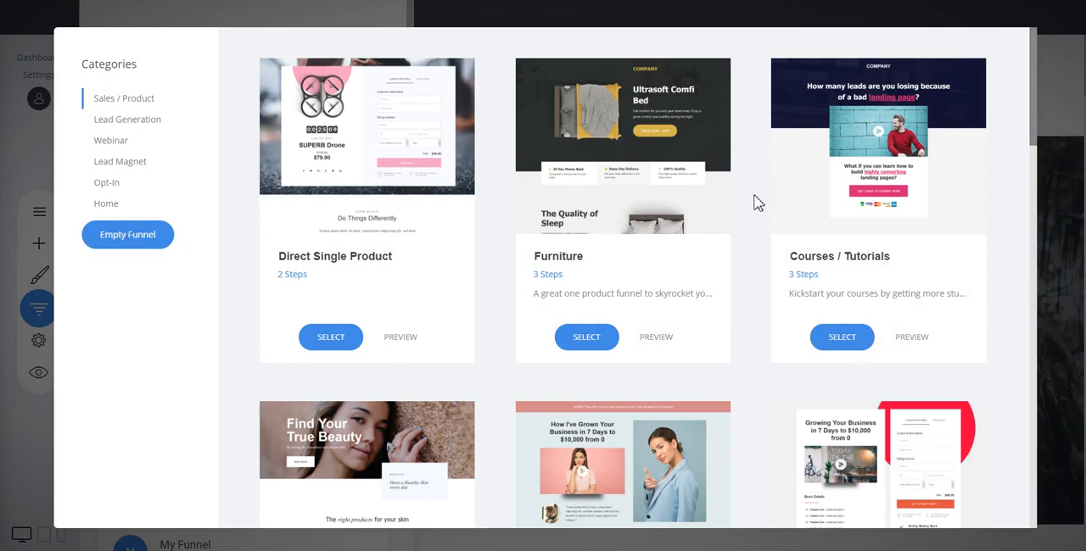
# Select the Sales / Product funnel template "Couach / Courses" with the headline "Growing Your Business in 7 Days to $10,000 from 0"
pyautogui.scroll(-7, 758, 201)
pyautogui.scroll(4, 759, 188)
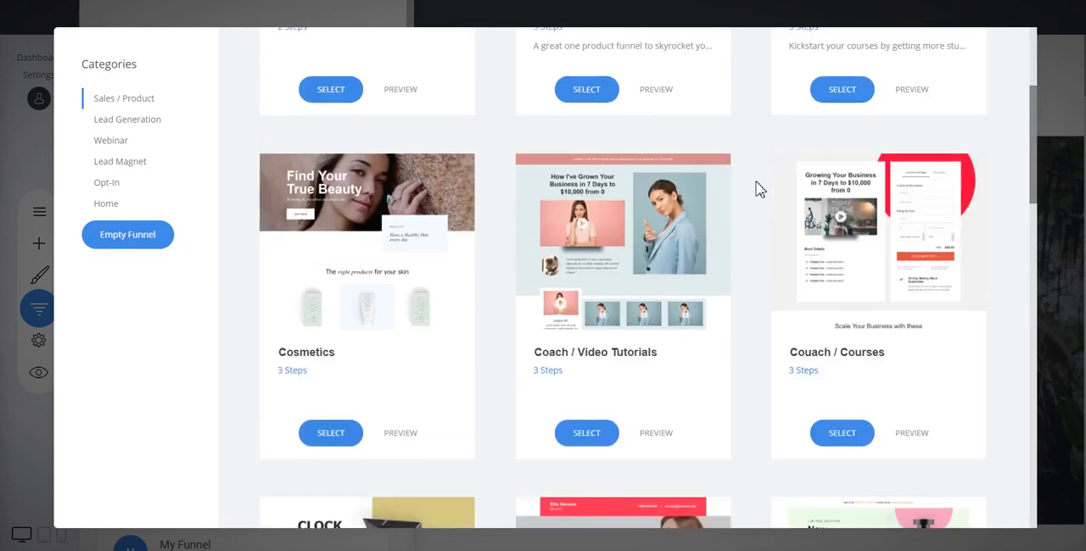
pyautogui.scroll(2, 759, 188)
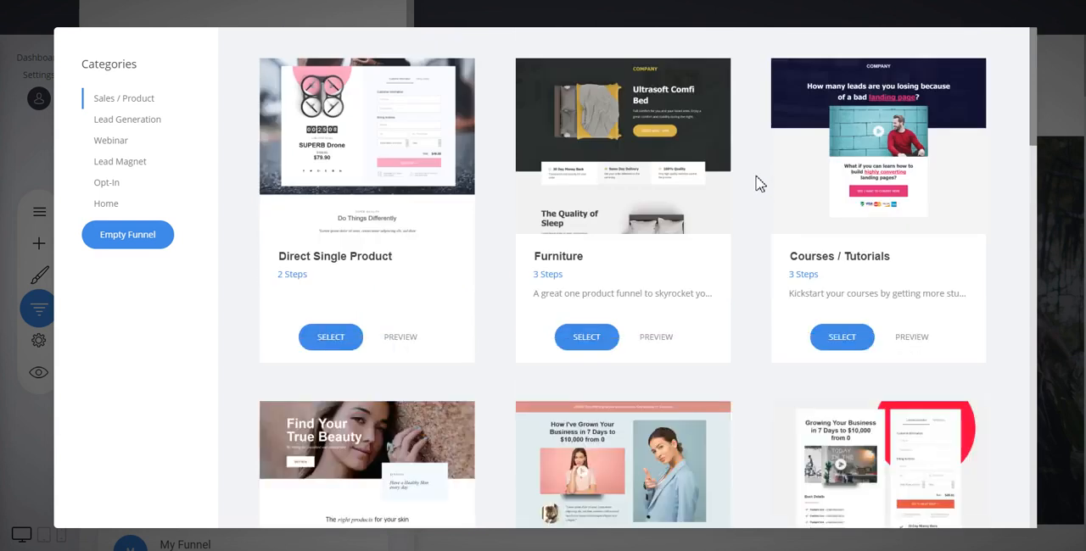
pyautogui.scroll(-3, 759, 184)
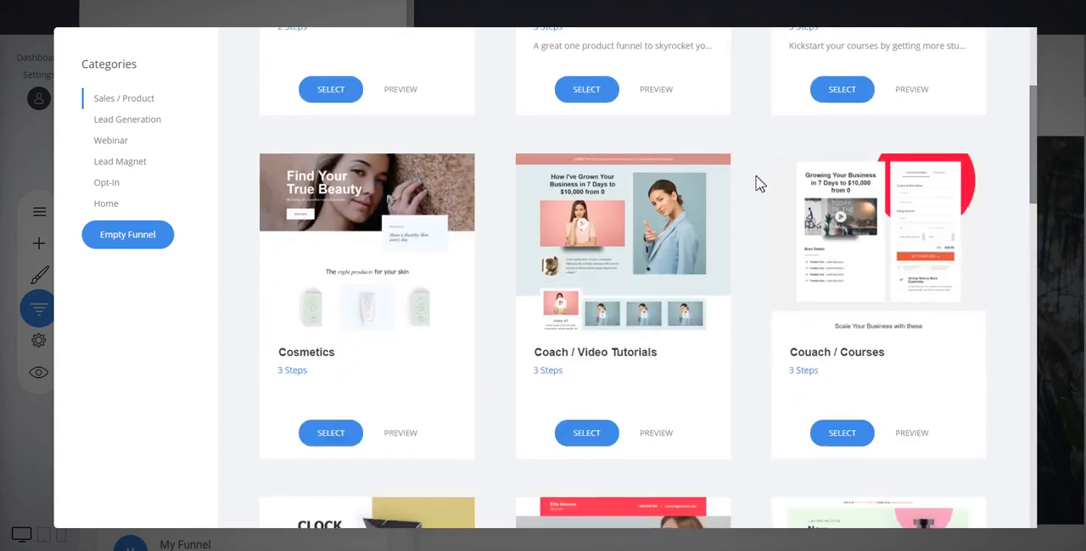
pyautogui.scroll(-4, 760, 184)
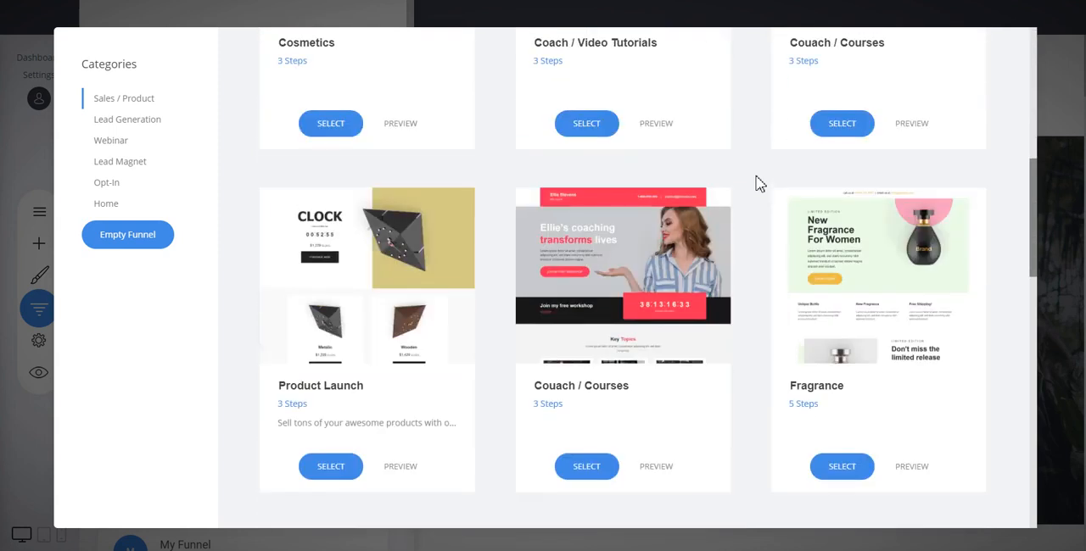
pyautogui.scroll(-5, 760, 184)
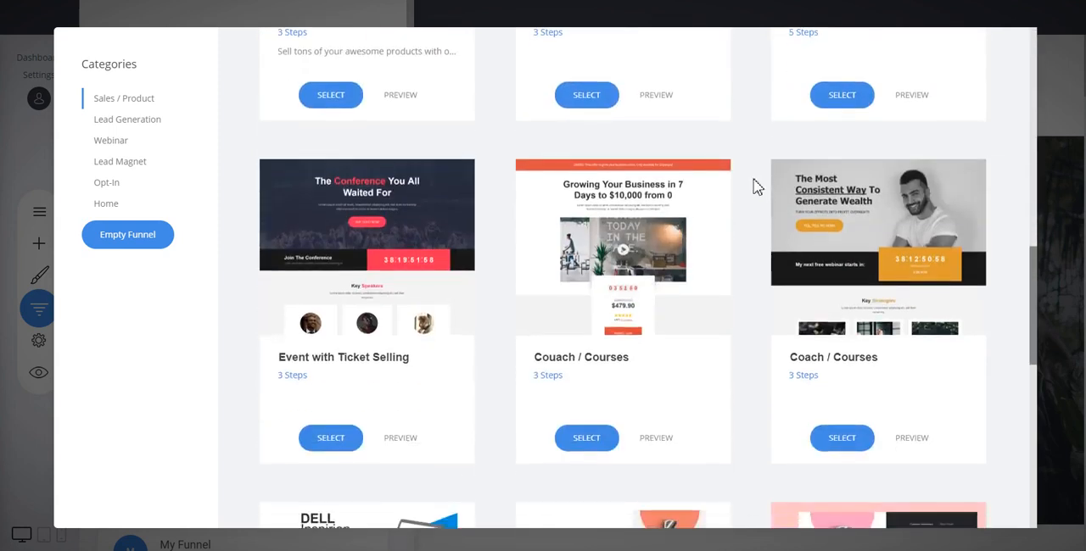
pyautogui.click(586, 438)
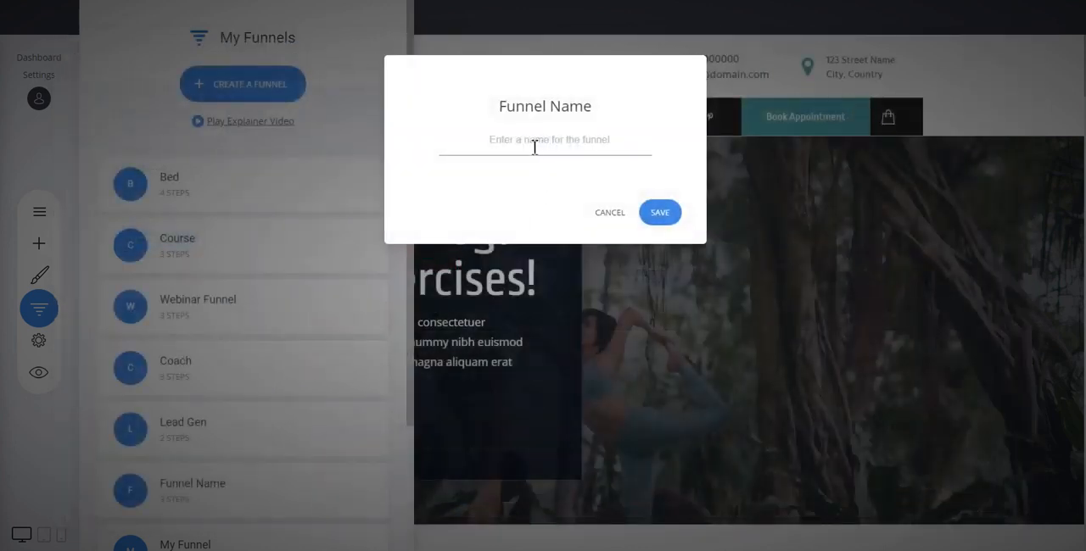
# Name the new funnel "My Funnel 2" and save it
pyautogui.write('My Funnel 2')
pyautogui.click(658, 213)
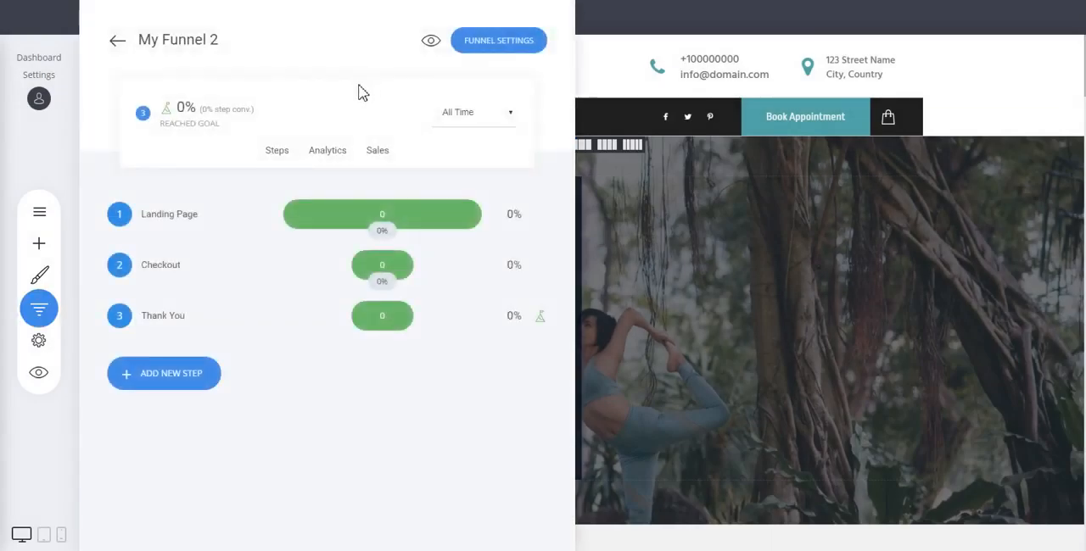
# Open the Landing Page step of My Funnel 2 for editing in the builder
pyautogui.moveTo(216, 223)
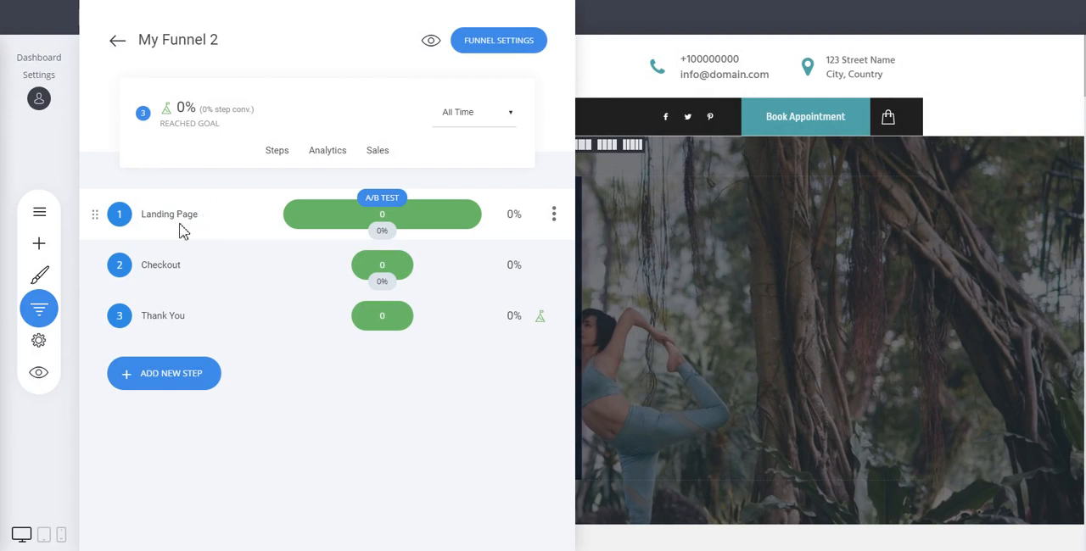
pyautogui.moveTo(178, 221)
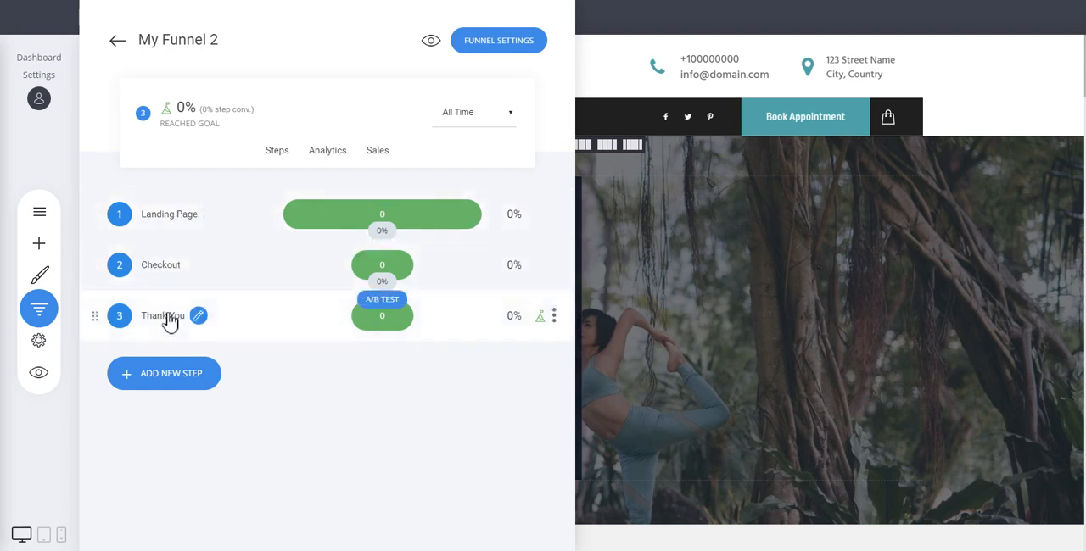
pyautogui.click(179, 221)
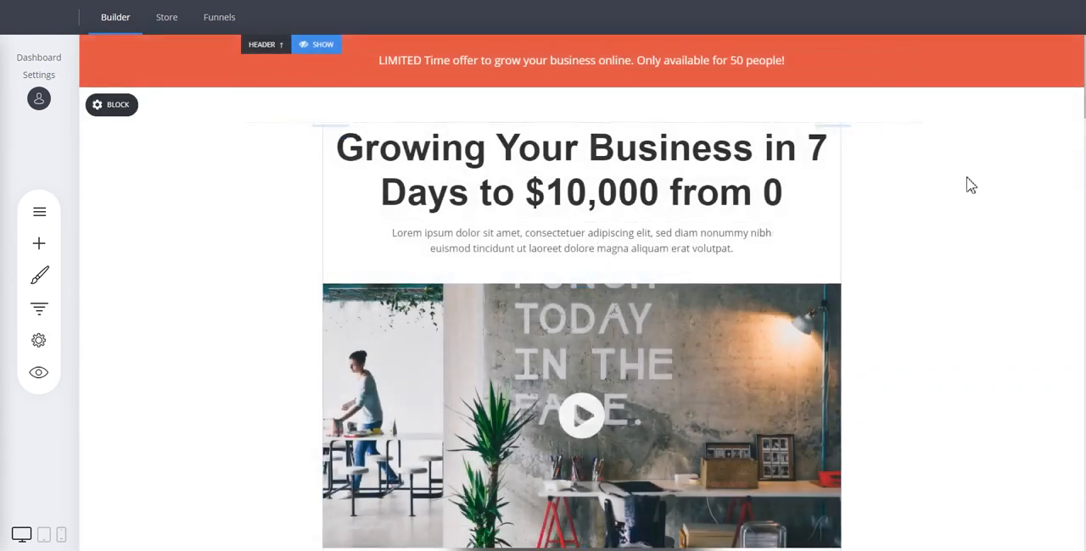
# Examine the landing page's video, countdown and pricing box, and presenter section from the header down
pyautogui.scroll(-2, 970, 185)
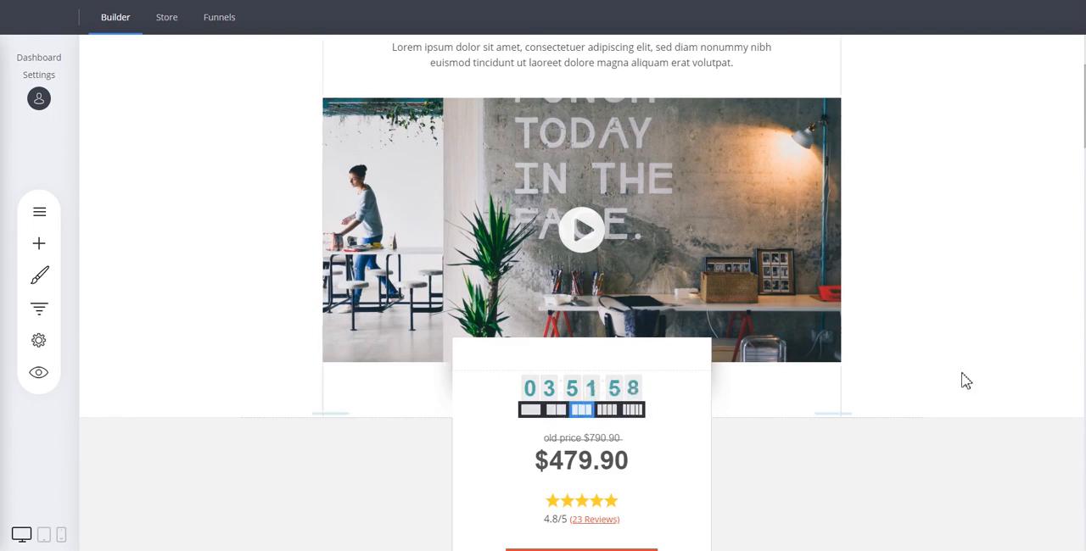
pyautogui.scroll(-2, 965, 381)
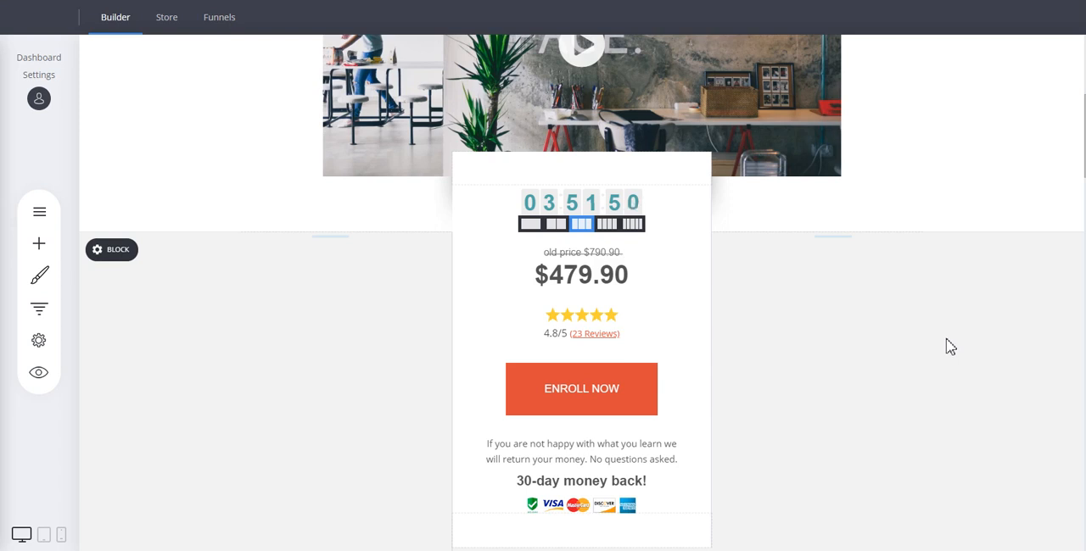
pyautogui.scroll(-7, 948, 345)
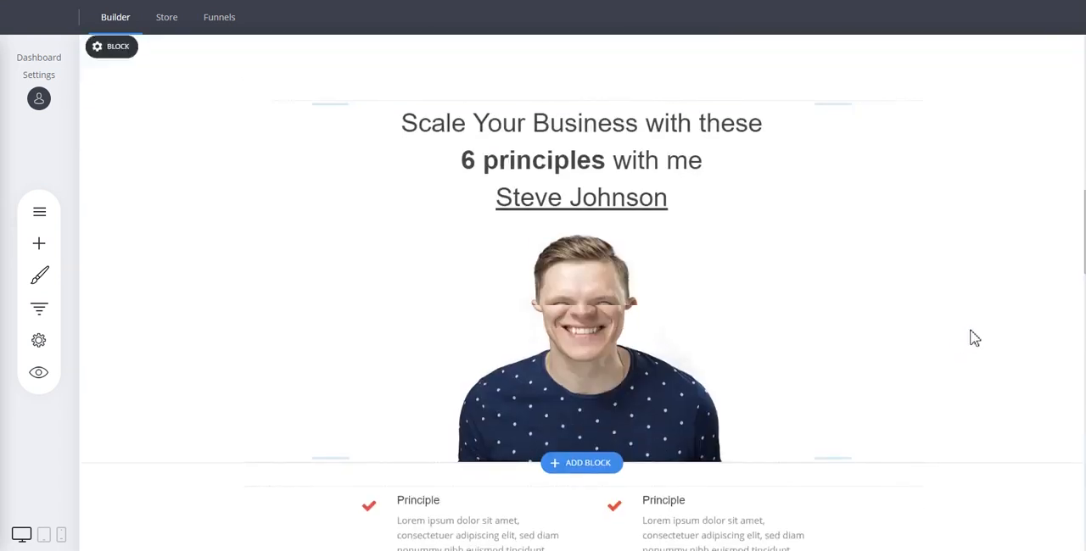
pyautogui.scroll(10, 974, 338)
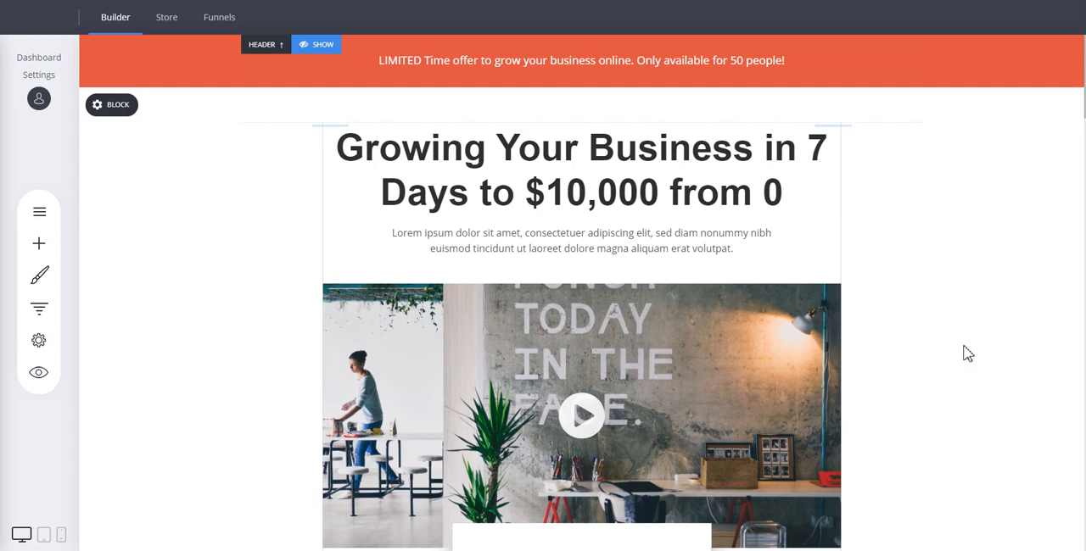
pyautogui.scroll(-6, 968, 356)
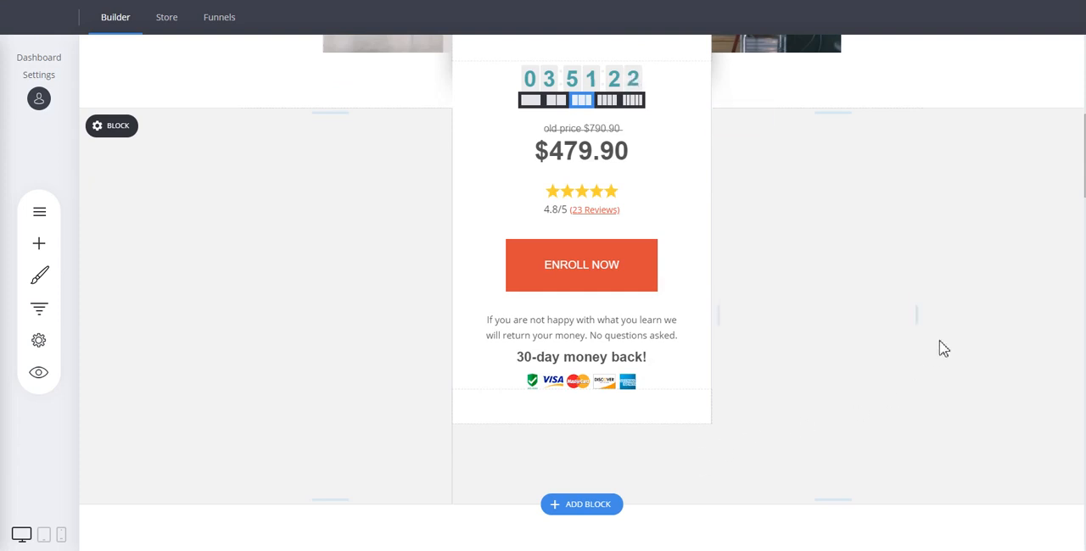
pyautogui.scroll(-2, 941, 344)
pyautogui.scroll(-3, 959, 249)
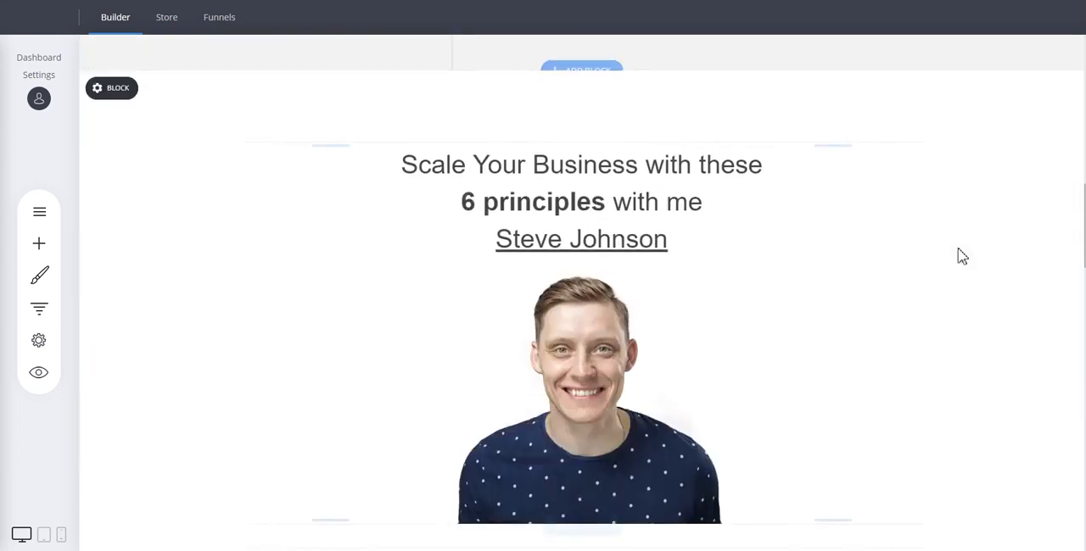
# Replace the main heading above the landing page video with "Heading For My Product"
pyautogui.scroll(10, 989, 245)
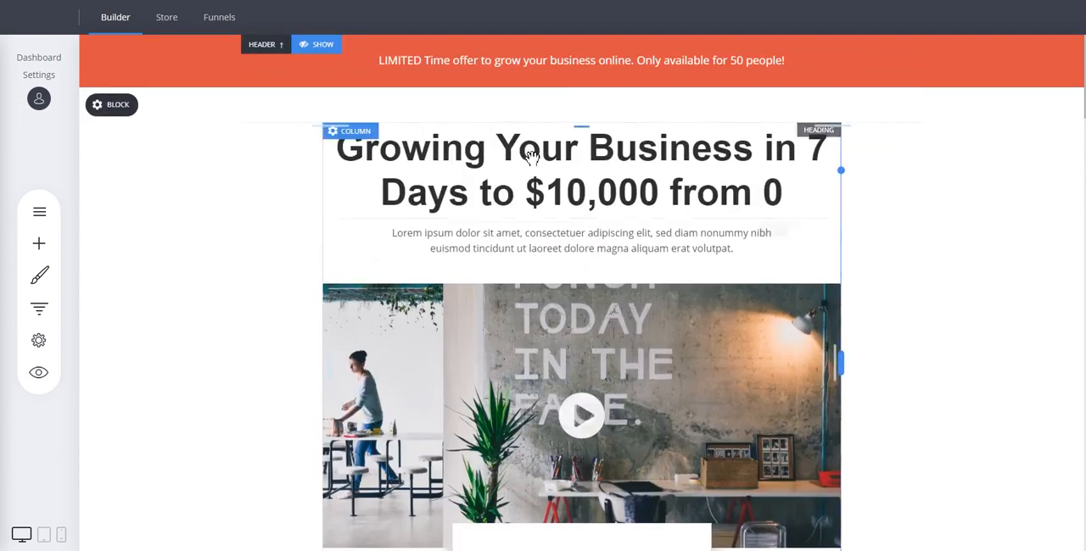
pyautogui.doubleClick(543, 155)
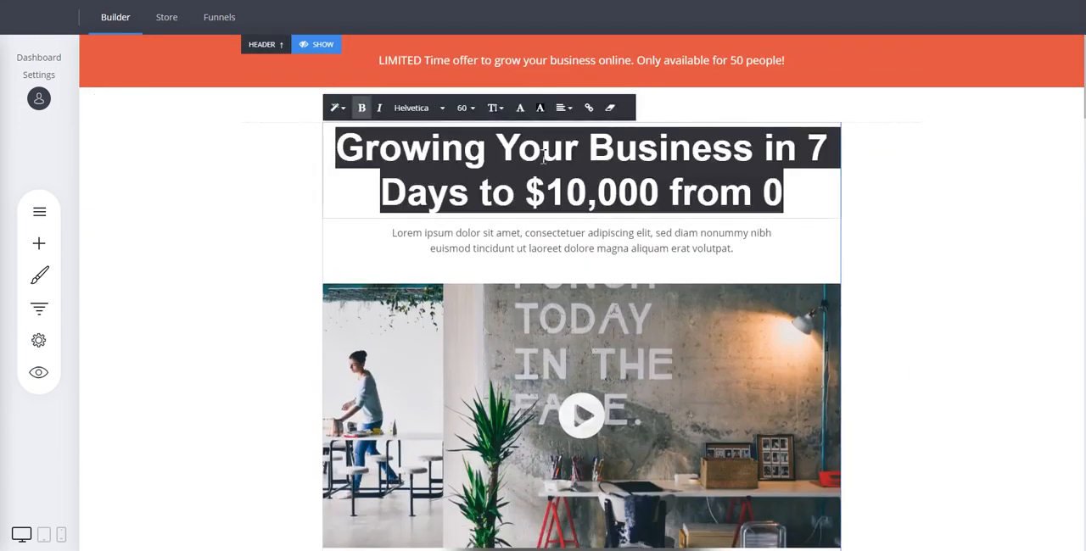
pyautogui.write('Heading ')
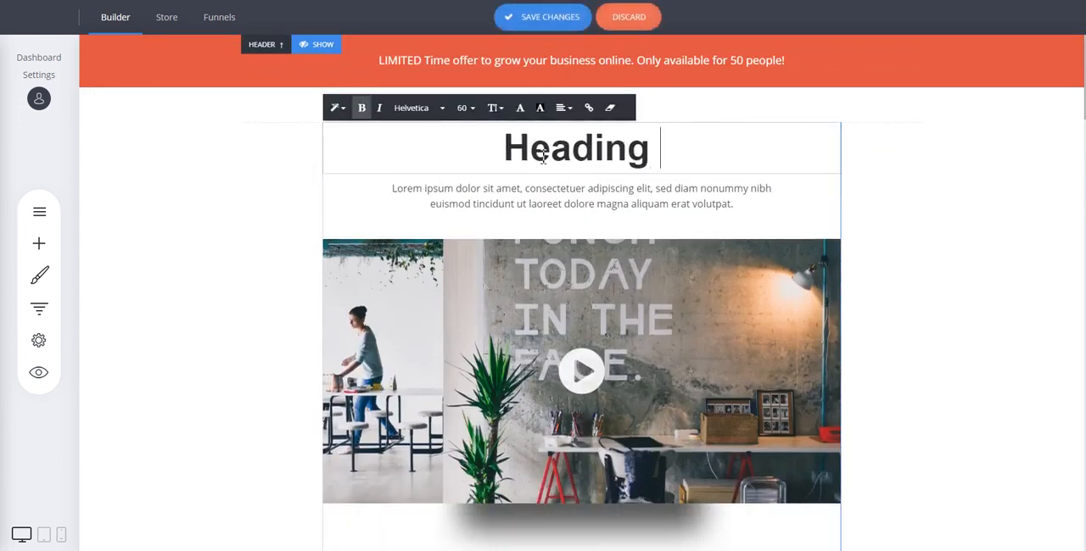
pyautogui.write('For My F')
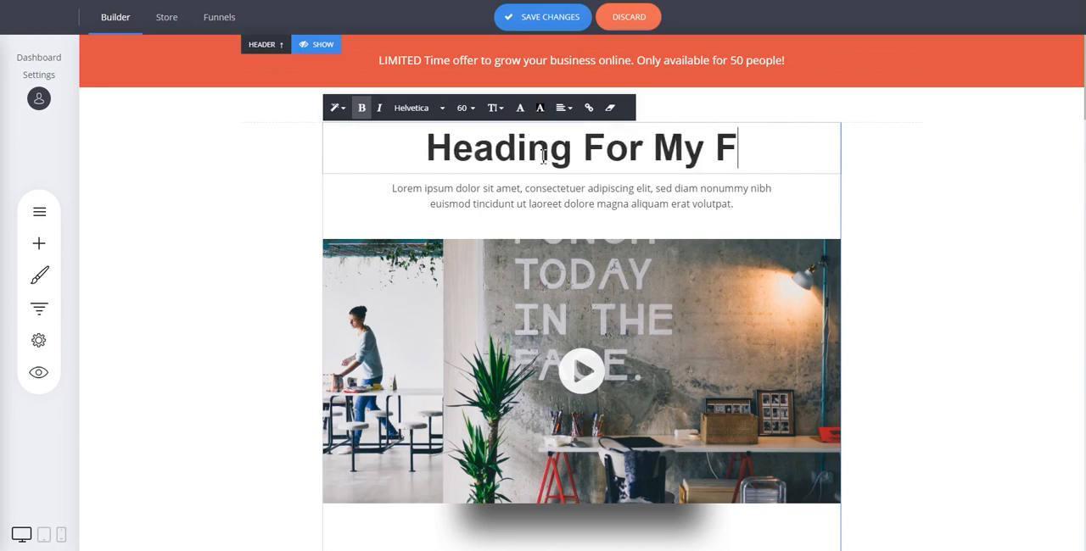
pyautogui.press('BackSpace')
pyautogui.write('Product')
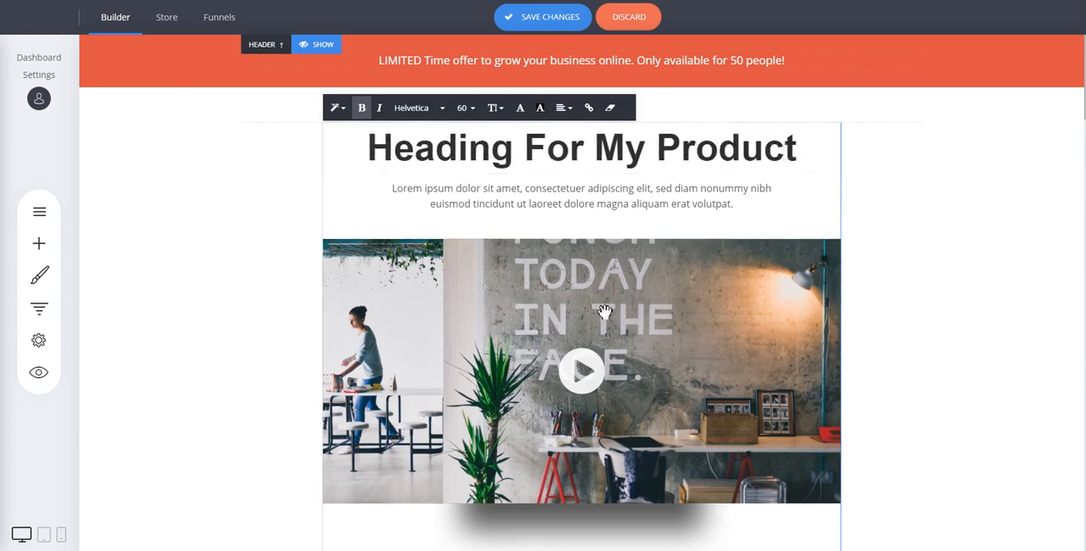
pyautogui.click(923, 413)
# Open the landing page video's settings, select the video source URL, and close the settings
pyautogui.click(626, 357)
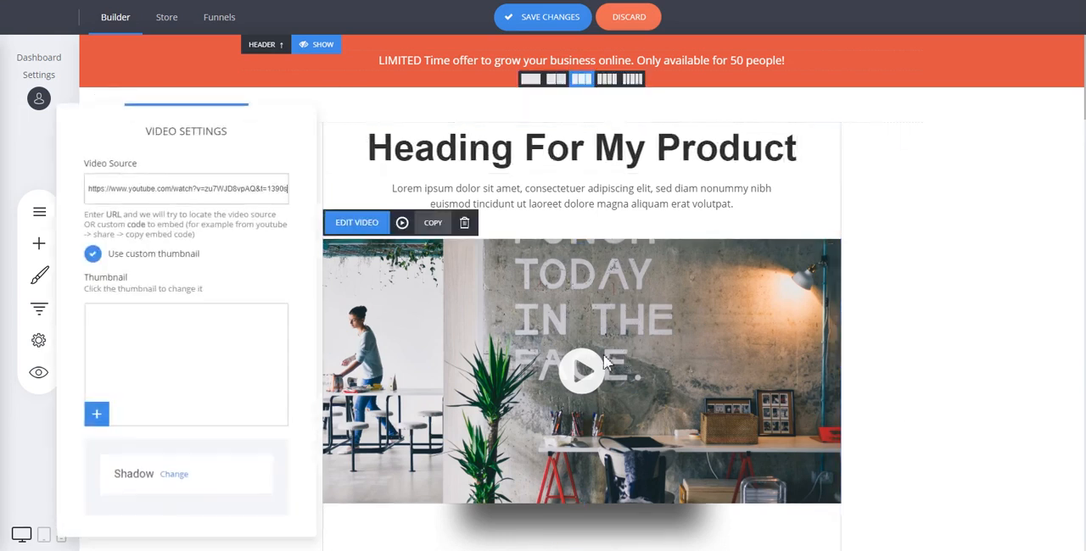
pyautogui.tripleClick(224, 192)
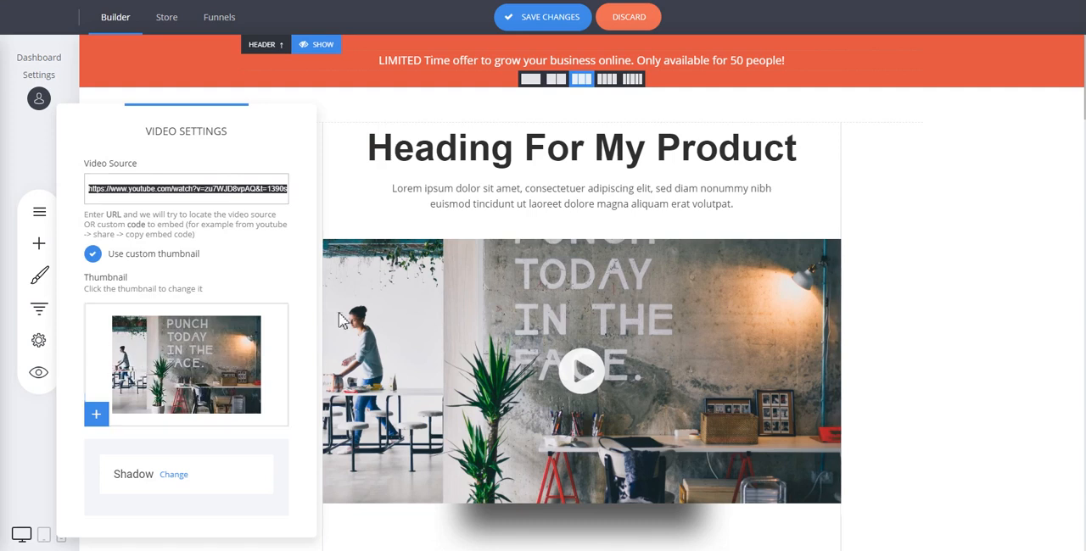
pyautogui.click(915, 272)
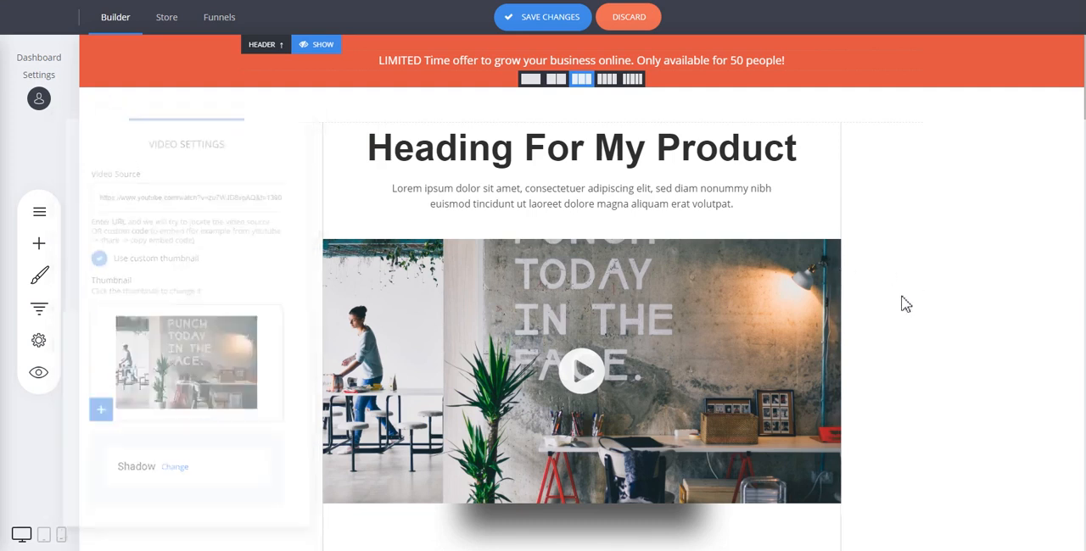
# Examine the landing page's offer box, principles list, client testimonials and closing enrollment section
pyautogui.scroll(-5, 925, 259)
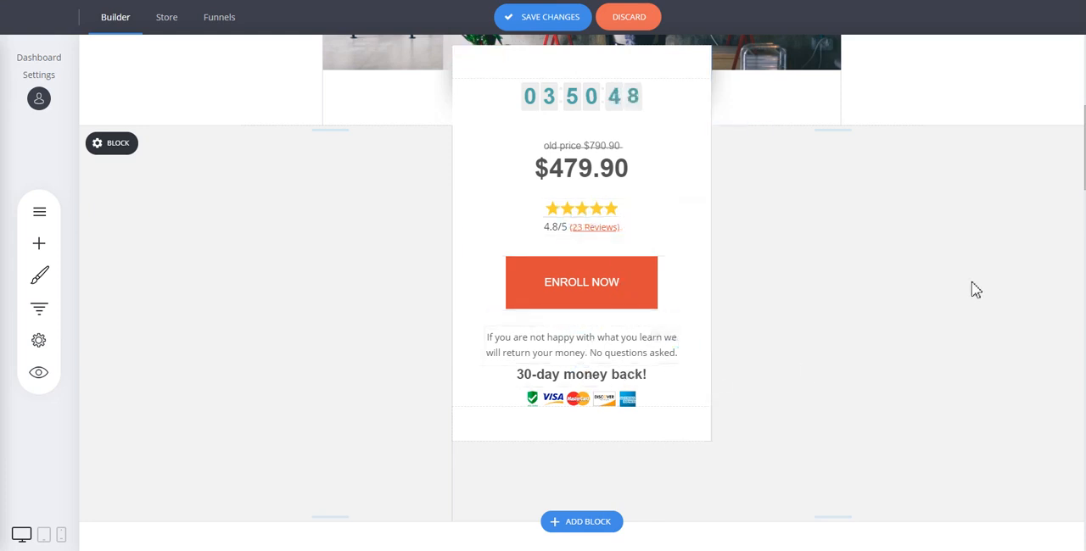
pyautogui.scroll(-15, 974, 293)
pyautogui.scroll(-5, 974, 290)
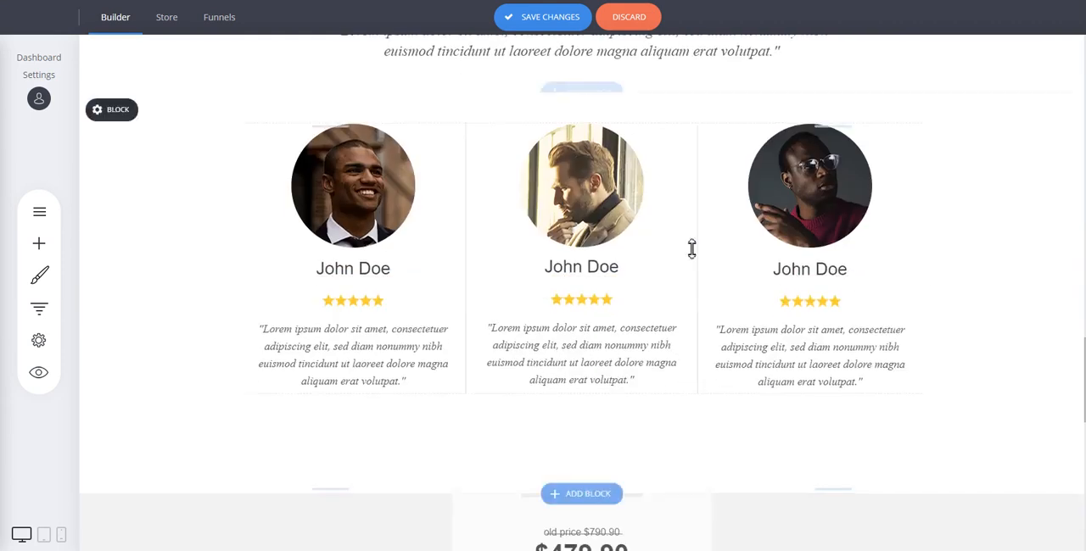
pyautogui.scroll(9, 931, 226)
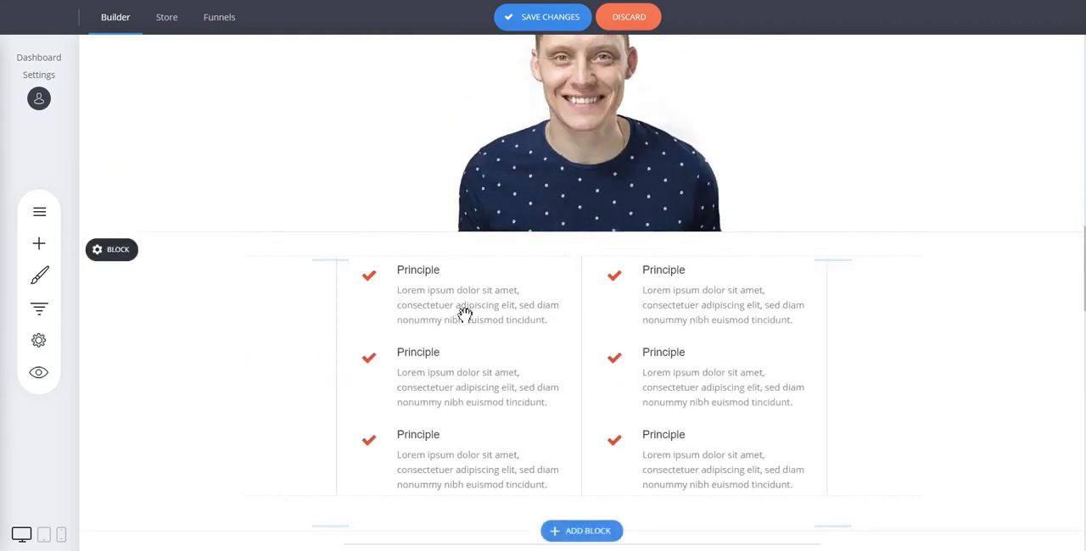
pyautogui.scroll(6, 935, 330)
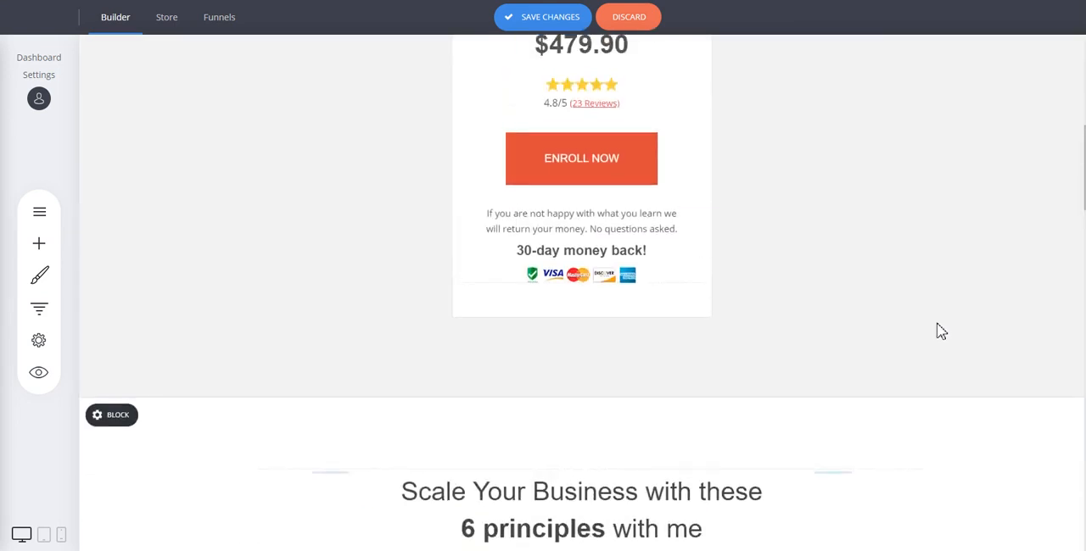
pyautogui.scroll(-4, 940, 331)
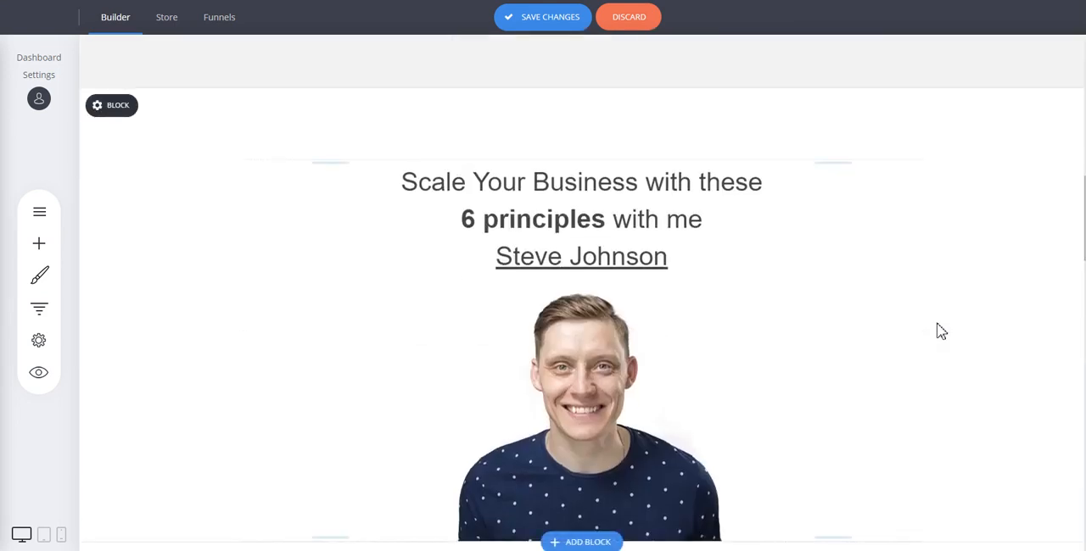
pyautogui.scroll(-4, 941, 331)
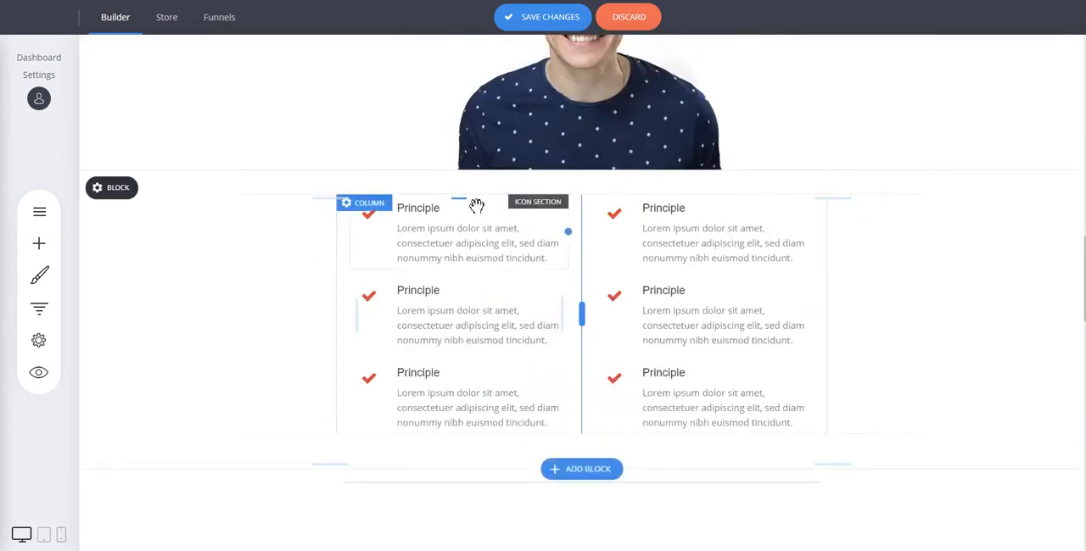
pyautogui.scroll(-4, 939, 245)
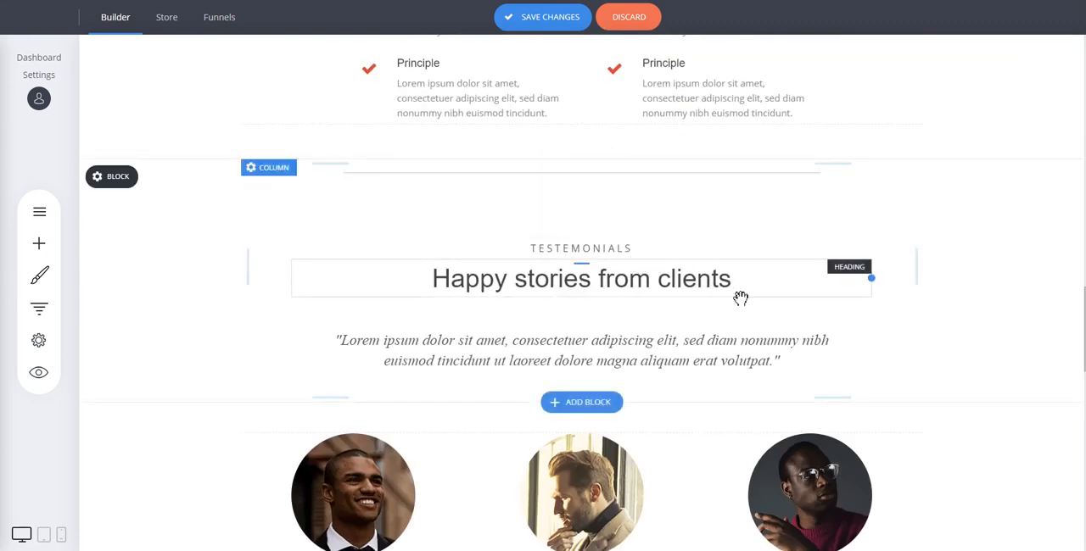
pyautogui.scroll(-3, 954, 326)
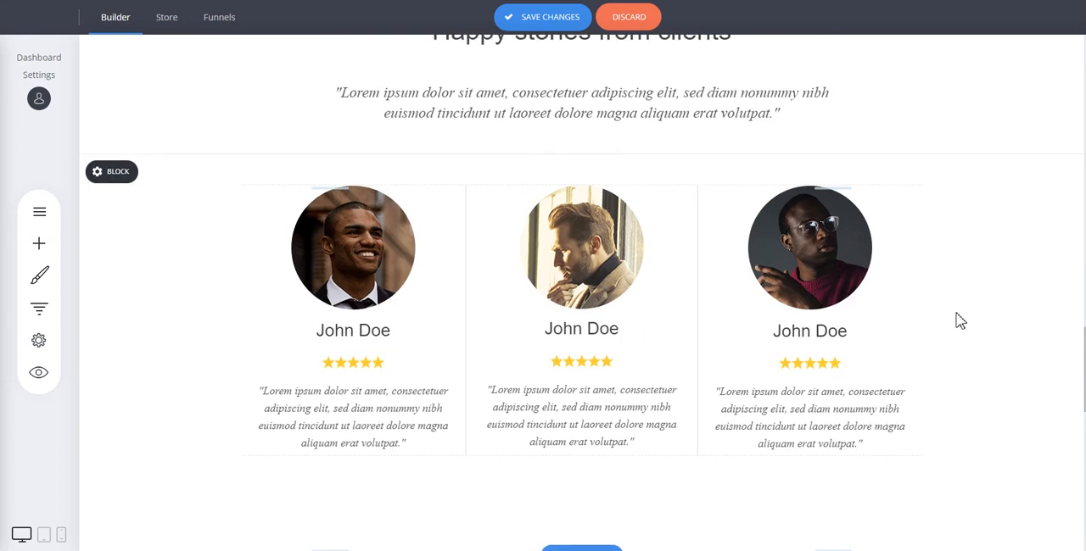
pyautogui.scroll(-3, 963, 316)
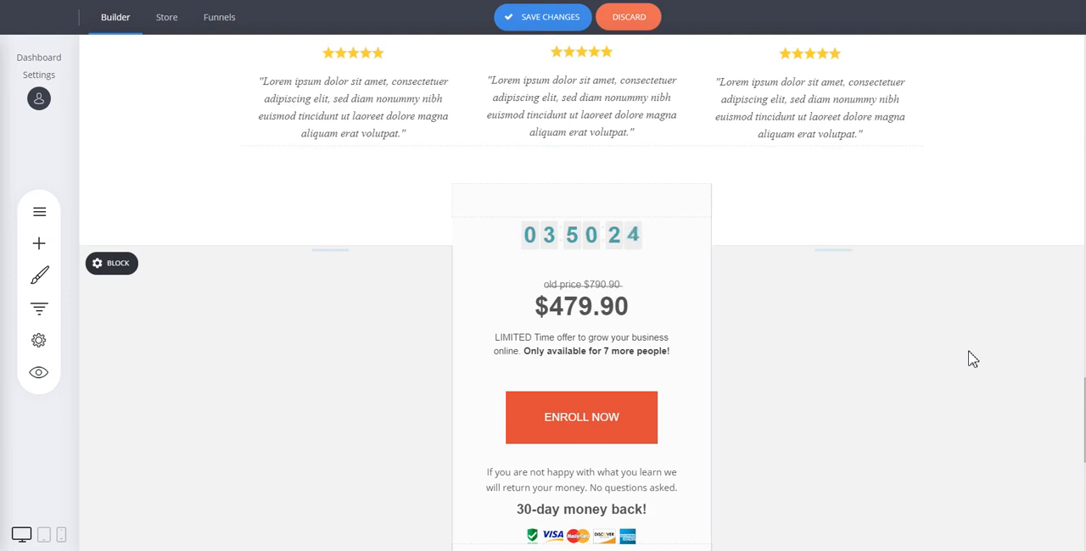
pyautogui.scroll(-3, 967, 352)
pyautogui.scroll(8, 960, 344)
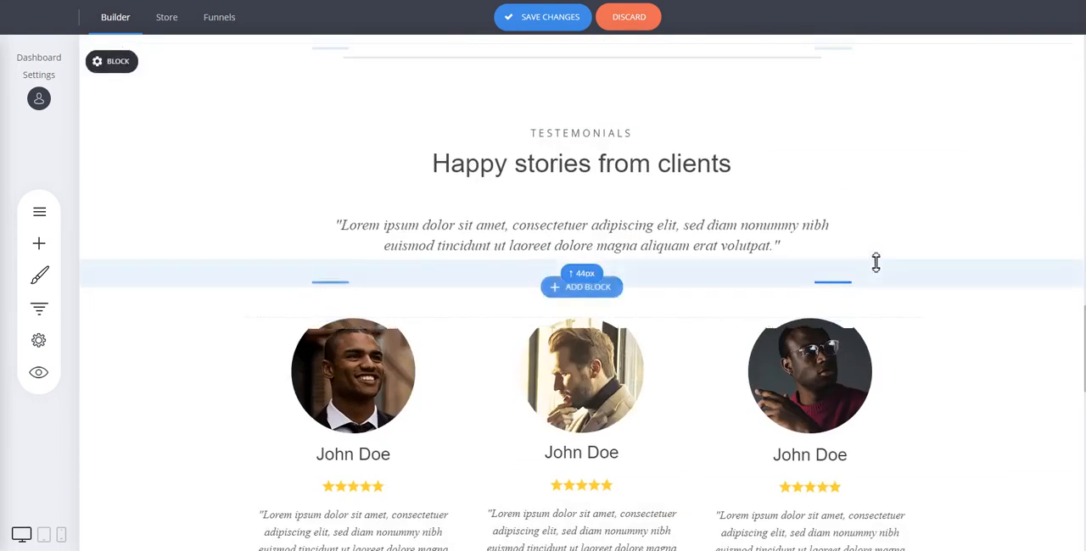
pyautogui.scroll(3, 763, 340)
pyautogui.scroll(-2, 599, 313)
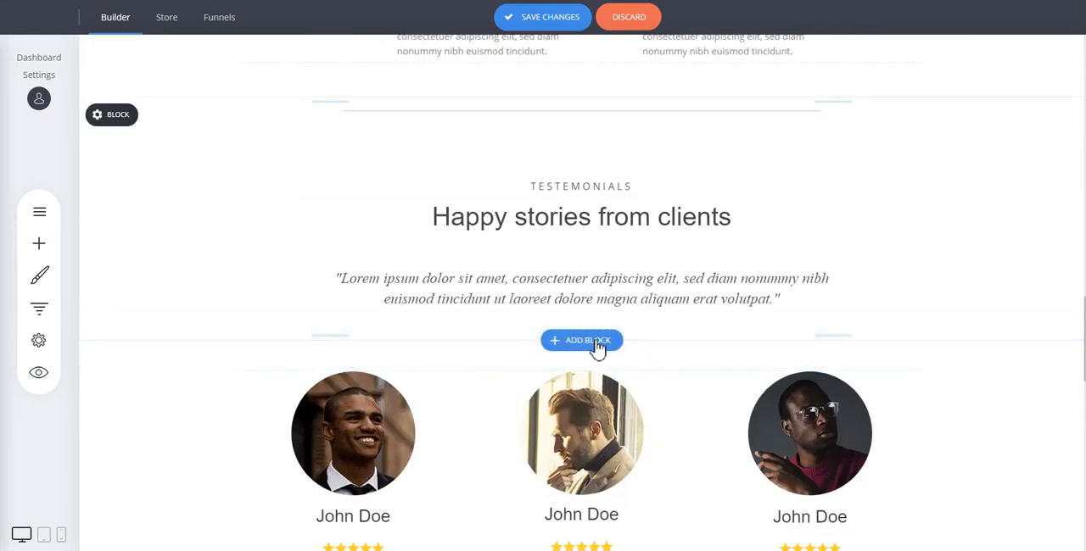
# Browse the Call To Action block designs that can be added below the testimonials heading, and close the block library without adding one
pyautogui.click(594, 341)
pyautogui.click(123, 143)
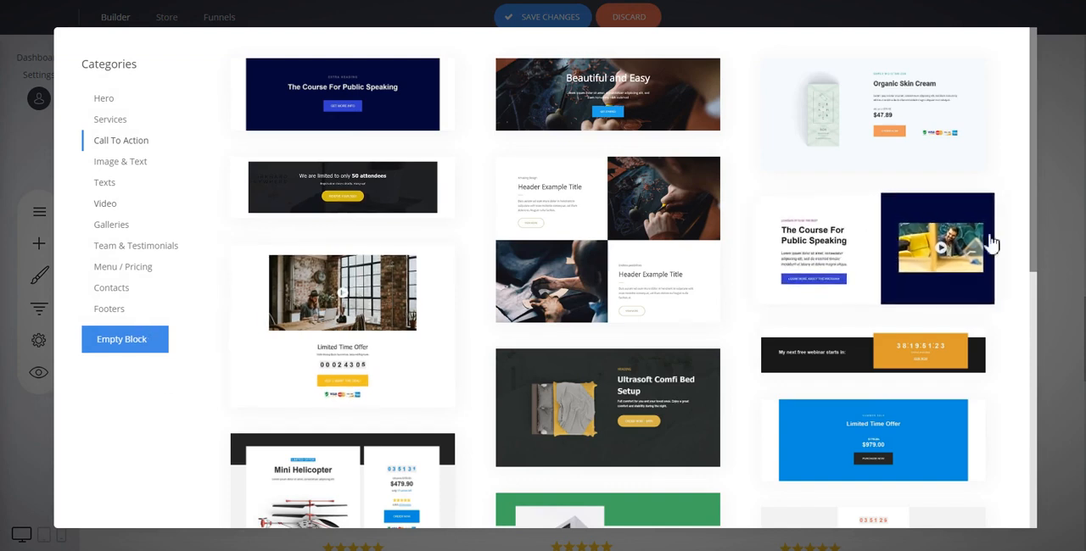
pyautogui.click(1070, 219)
# Check the rest of the landing page down to its footer and save the landing page changes
pyautogui.scroll(-8, 887, 324)
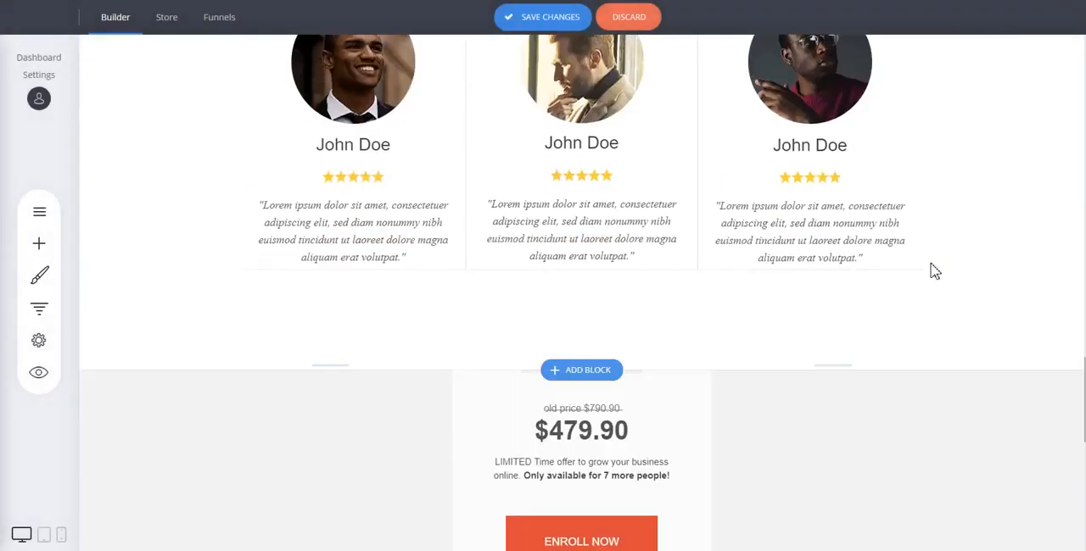
pyautogui.scroll(-3, 849, 303)
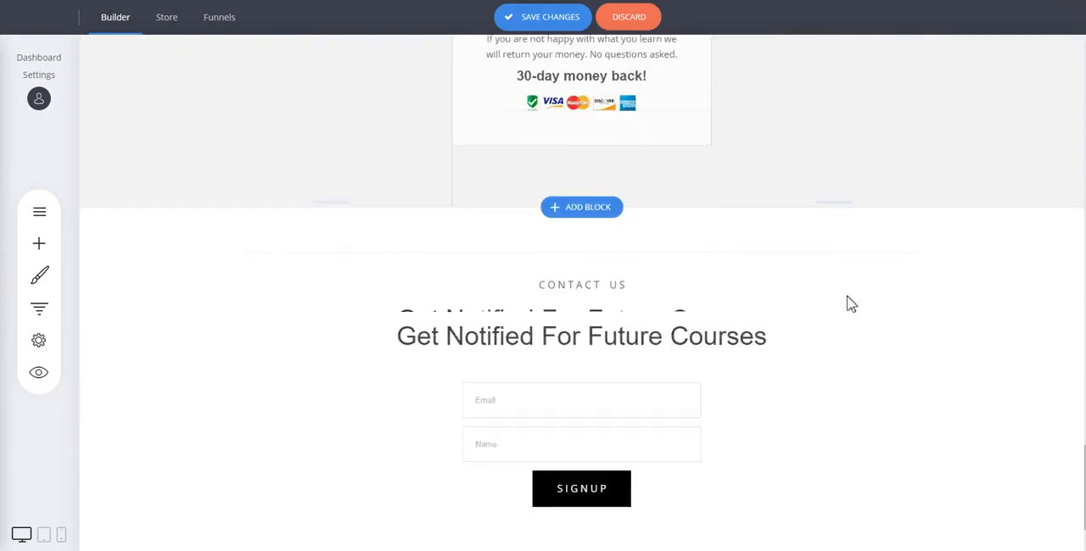
pyautogui.scroll(-2, 967, 298)
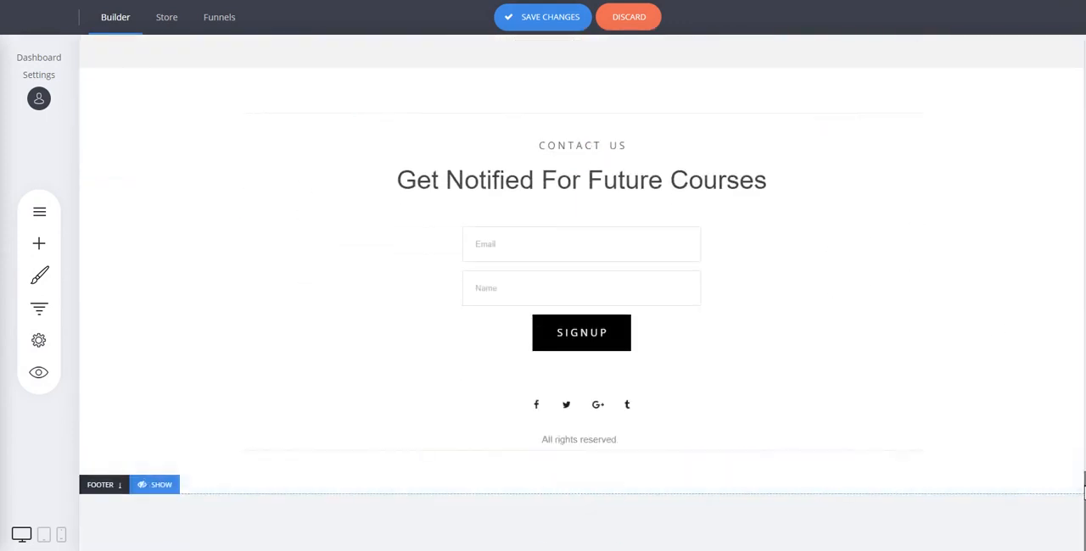
pyautogui.moveTo(1084, 479); pyautogui.dragTo(1044, 59)
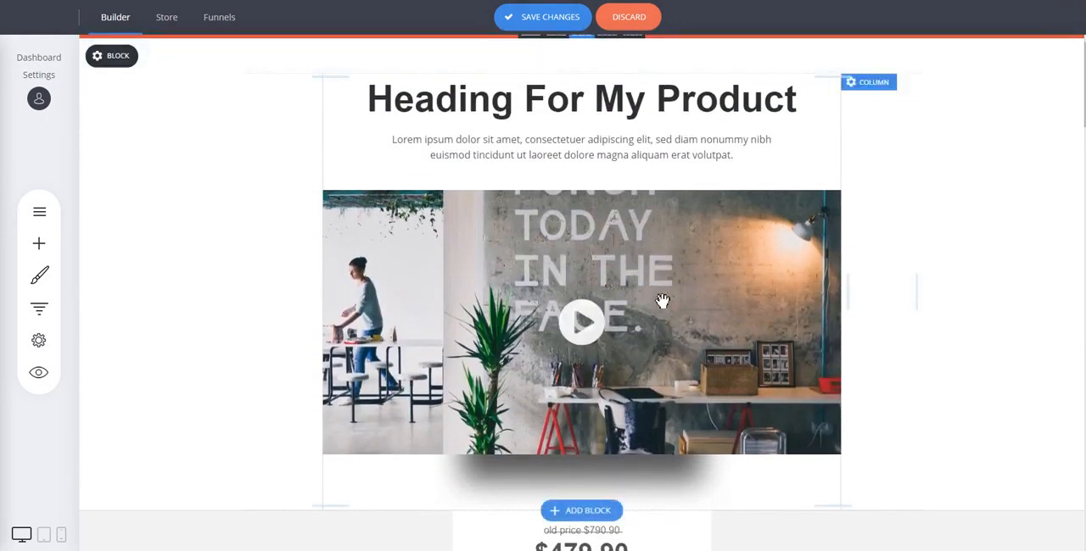
pyautogui.scroll(1, 899, 267)
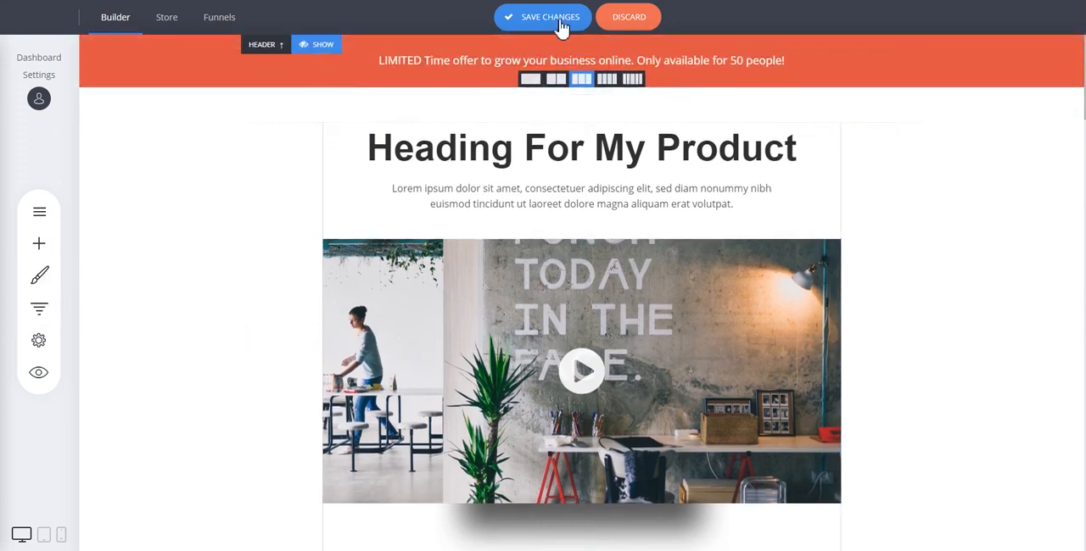
pyautogui.click(560, 24)
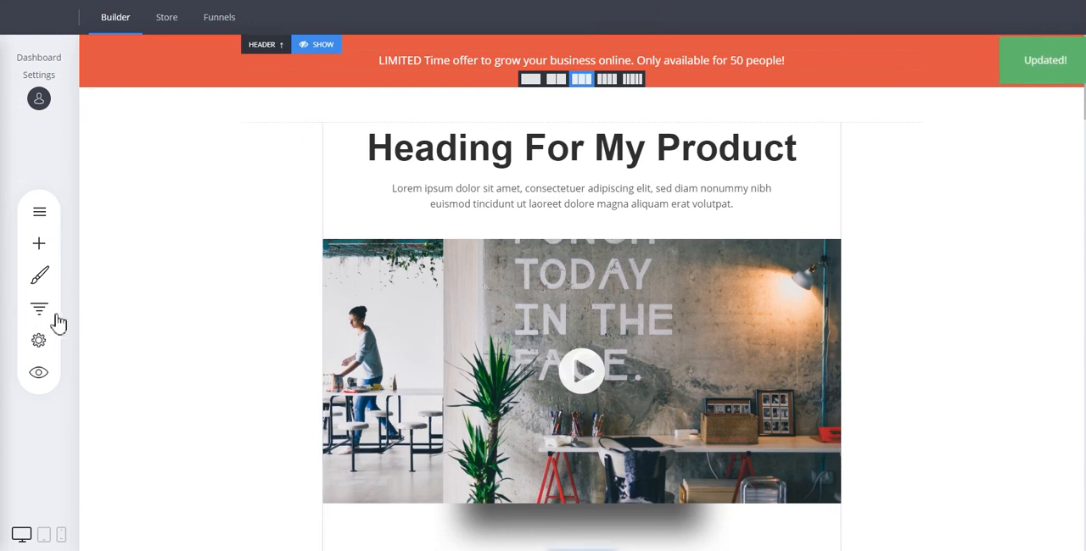
# Show the steps of My Funnel 2 and open the Checkout step for editing
pyautogui.click(52, 319)
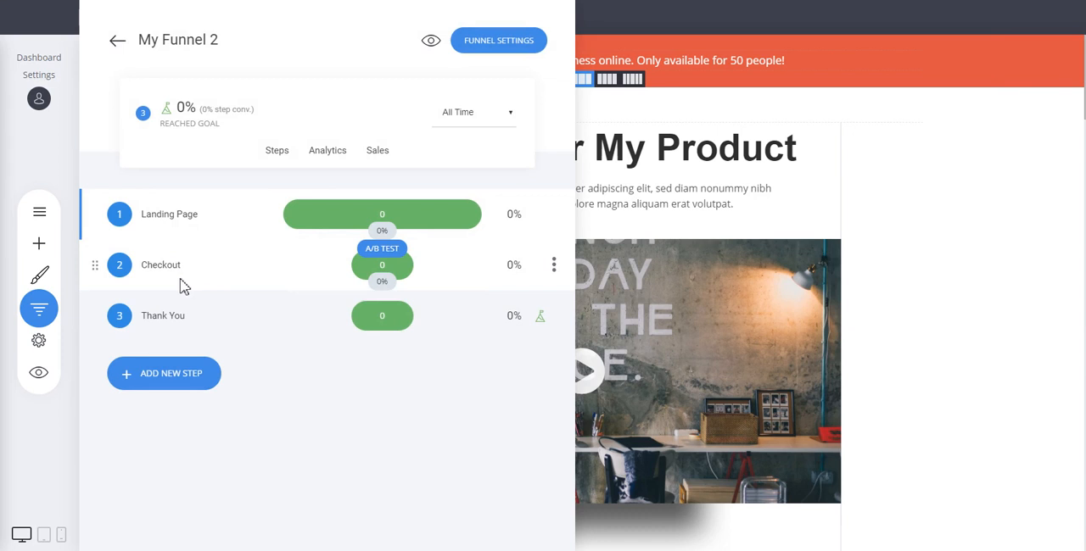
pyautogui.moveTo(170, 277)
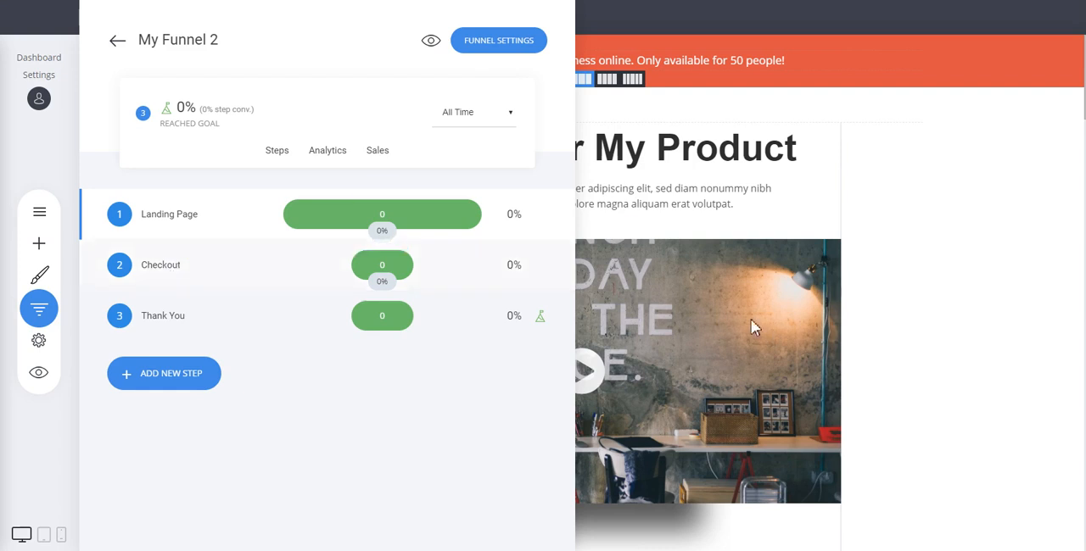
pyautogui.click(172, 270)
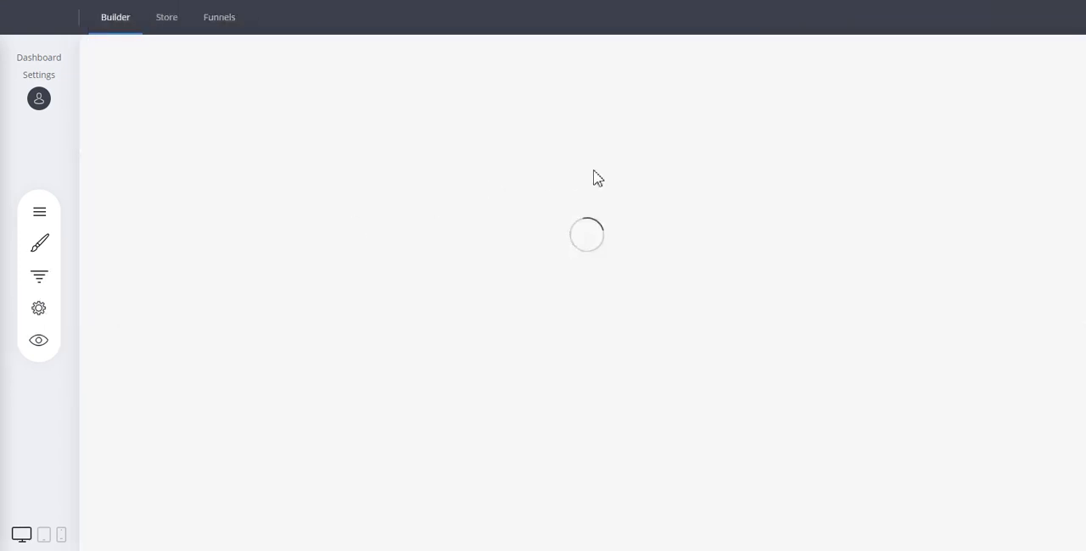
# Delete the three-client testimonials block below the checkout form and save the checkout page changes
pyautogui.scroll(-5, 975, 229)
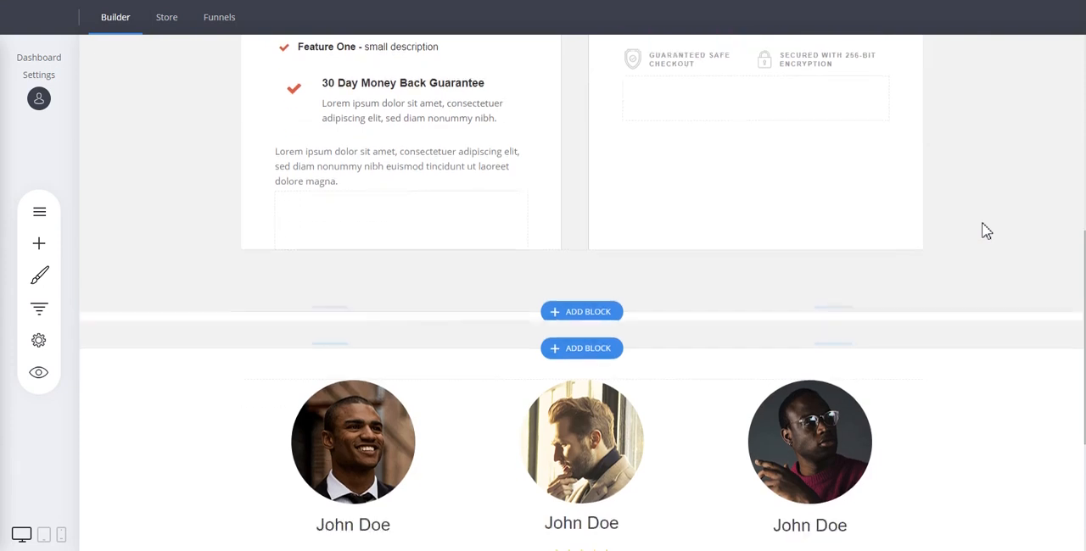
pyautogui.scroll(5, 981, 228)
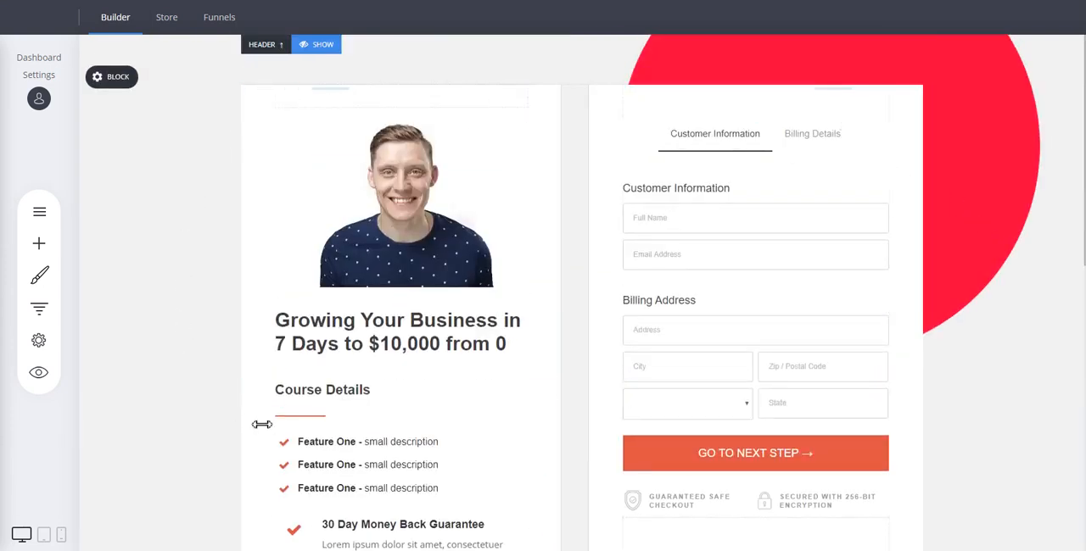
pyautogui.scroll(-2, 396, 111)
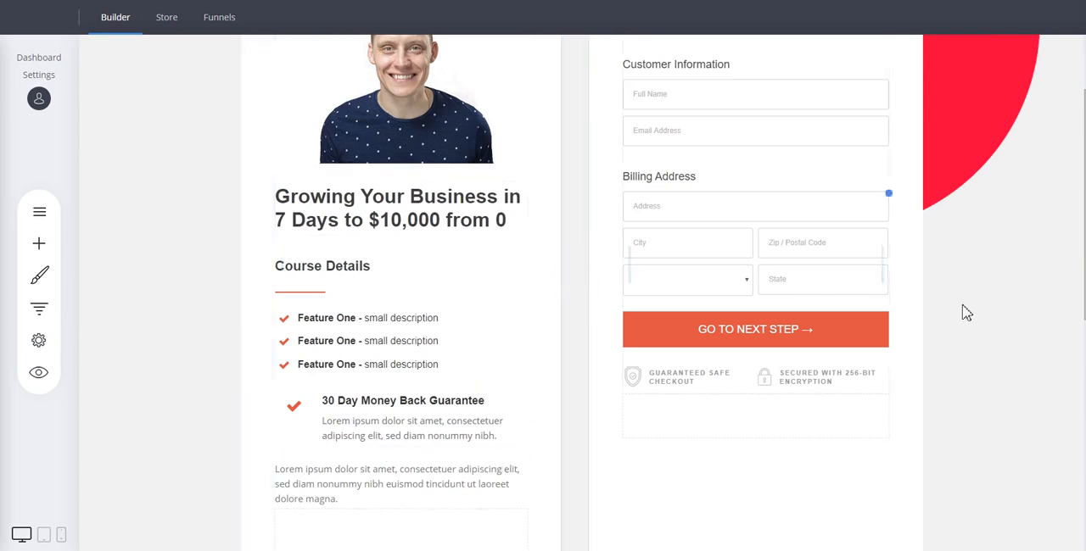
pyautogui.scroll(2, 867, 191)
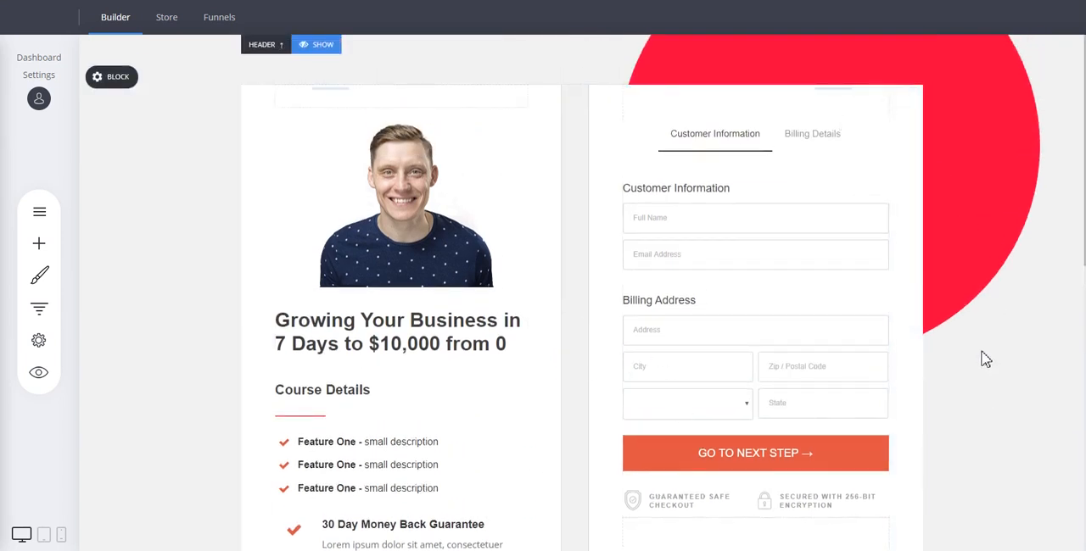
pyautogui.scroll(-6, 980, 348)
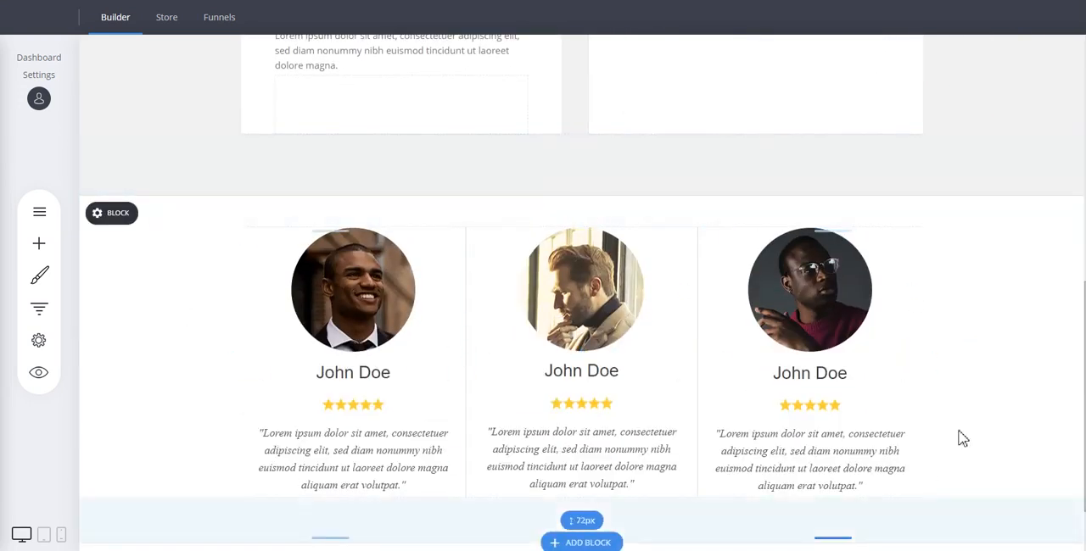
pyautogui.scroll(-1, 909, 304)
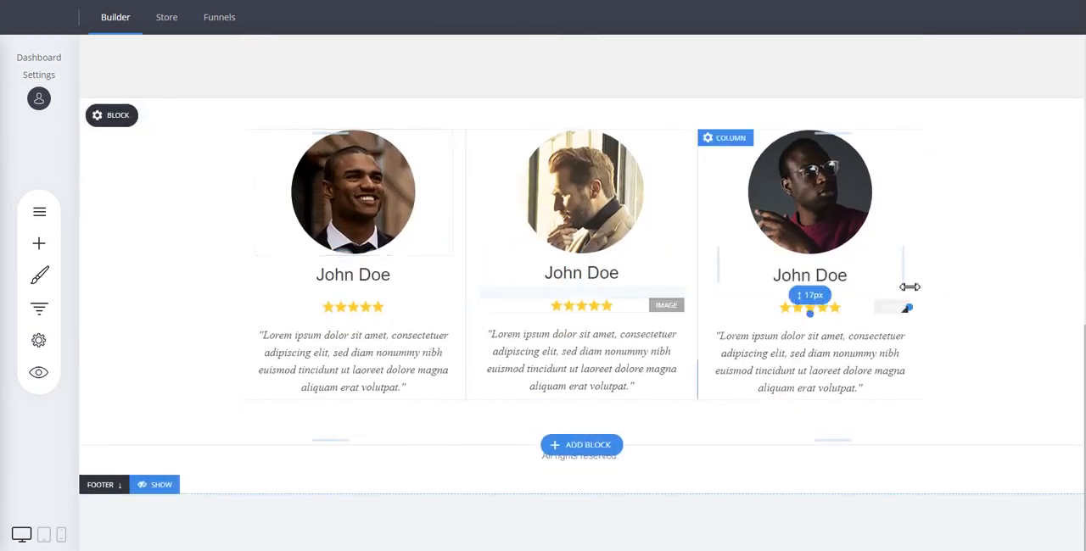
pyautogui.moveTo(107, 126)
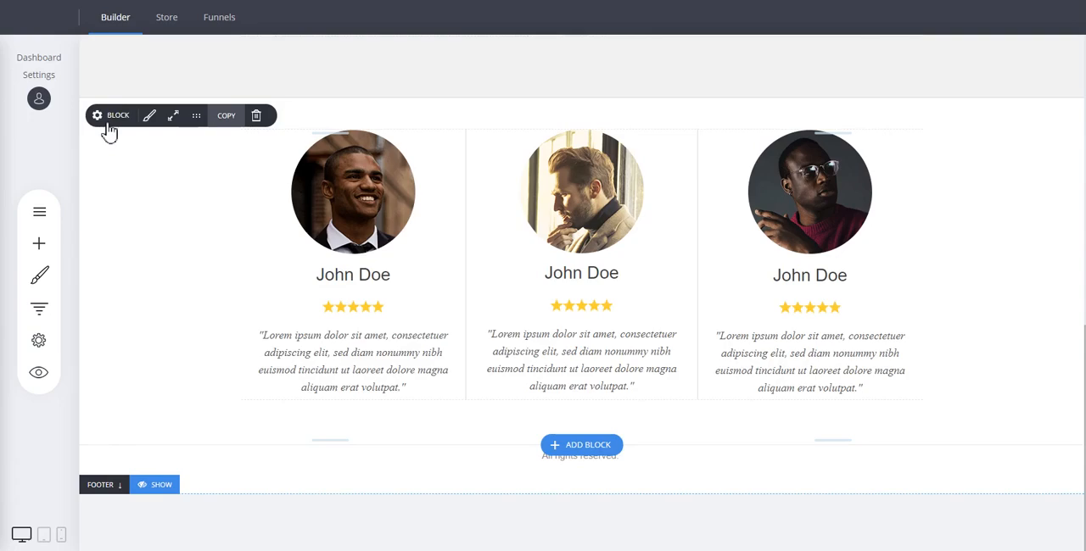
pyautogui.click(257, 115)
pyautogui.click(586, 270)
pyautogui.scroll(3, 933, 356)
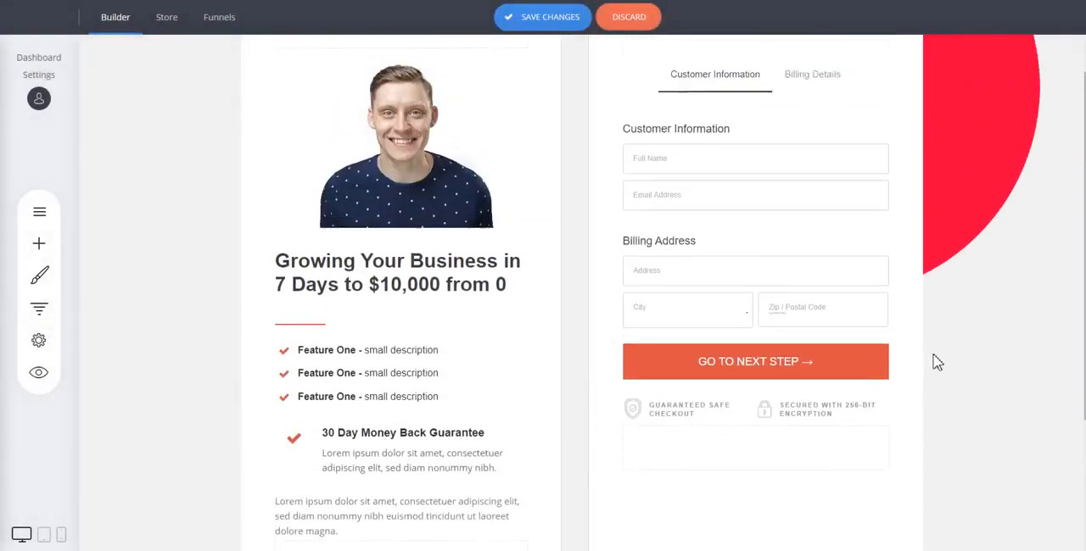
pyautogui.click(567, 20)
# Open the main products selection of the checkout form and go to the store to add a product
pyautogui.moveTo(740, 270)
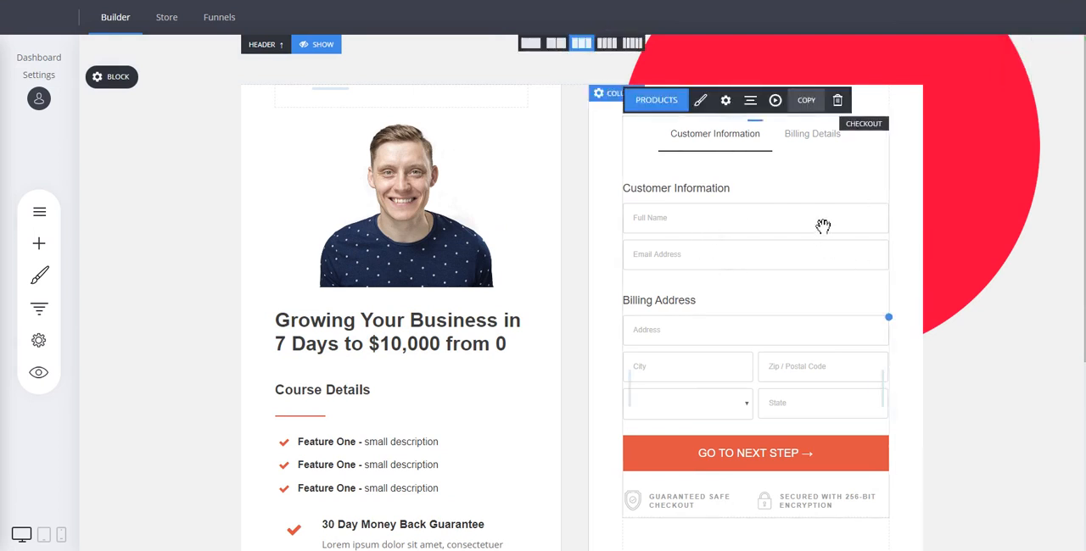
pyautogui.click(658, 100)
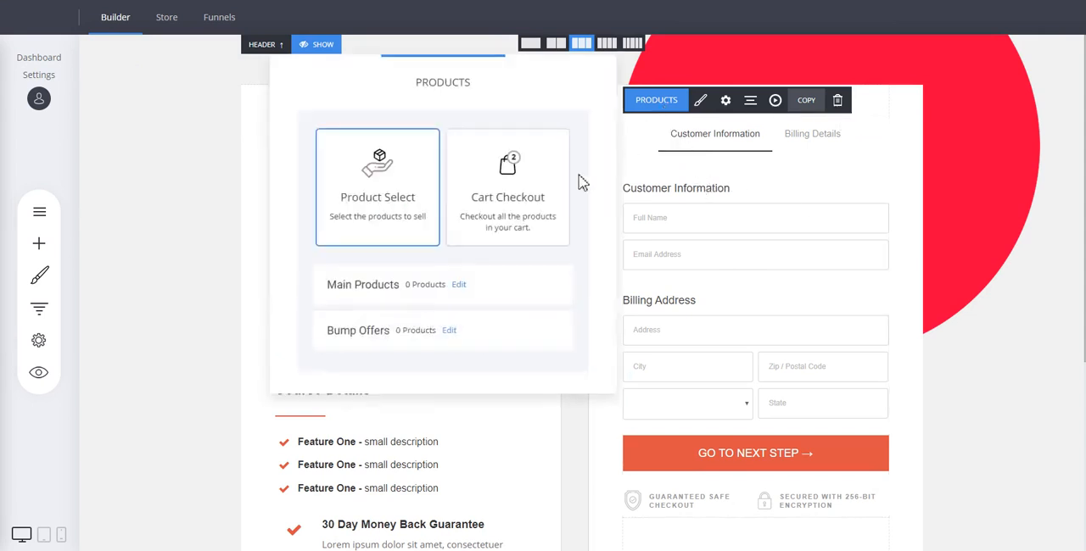
pyautogui.click(460, 288)
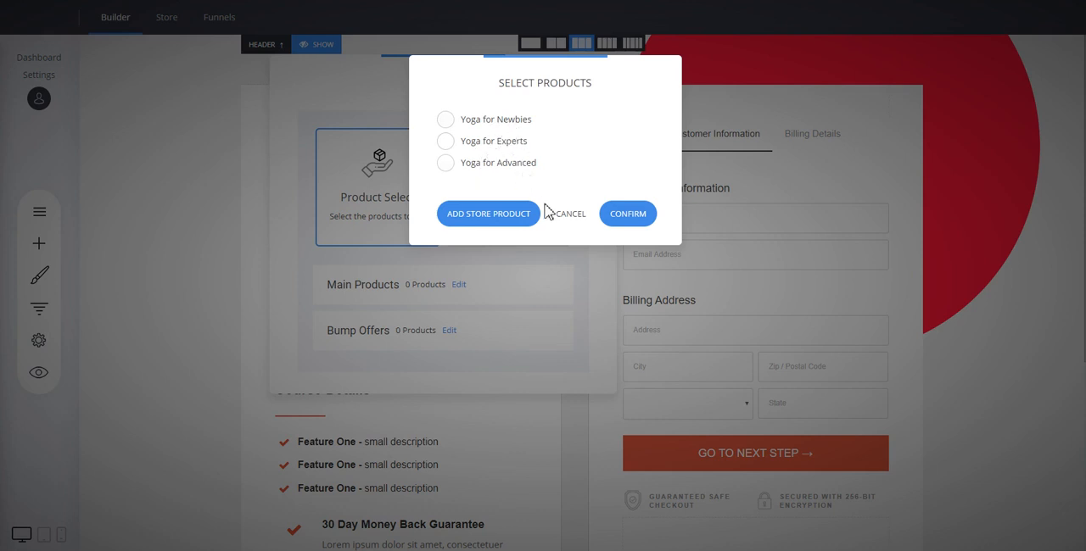
pyautogui.click(501, 222)
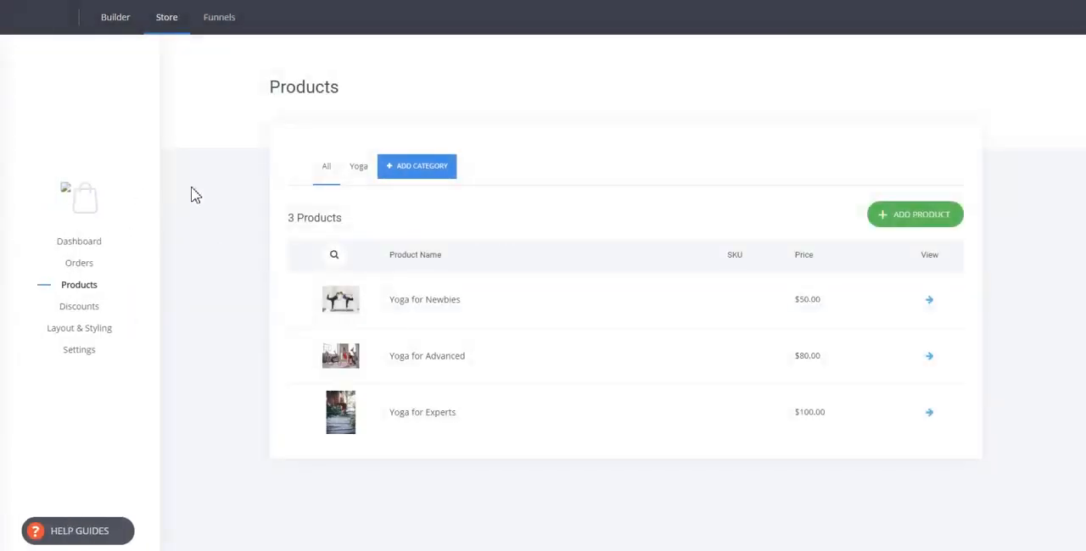
# Add a new physical product to the store and title it "Product Name"
pyautogui.rightClick(68, 193)
pyautogui.click(269, 136)
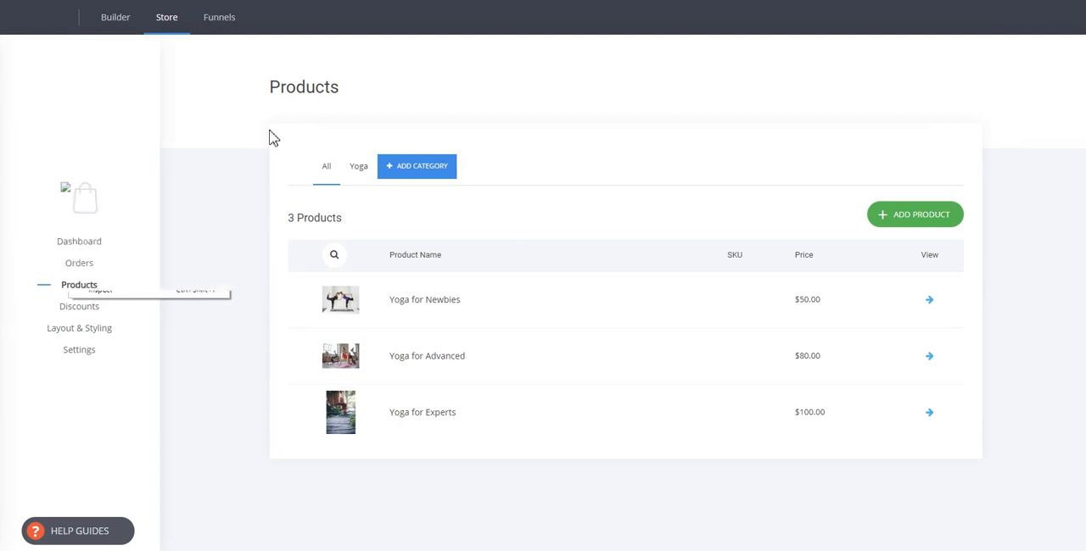
pyautogui.click(923, 223)
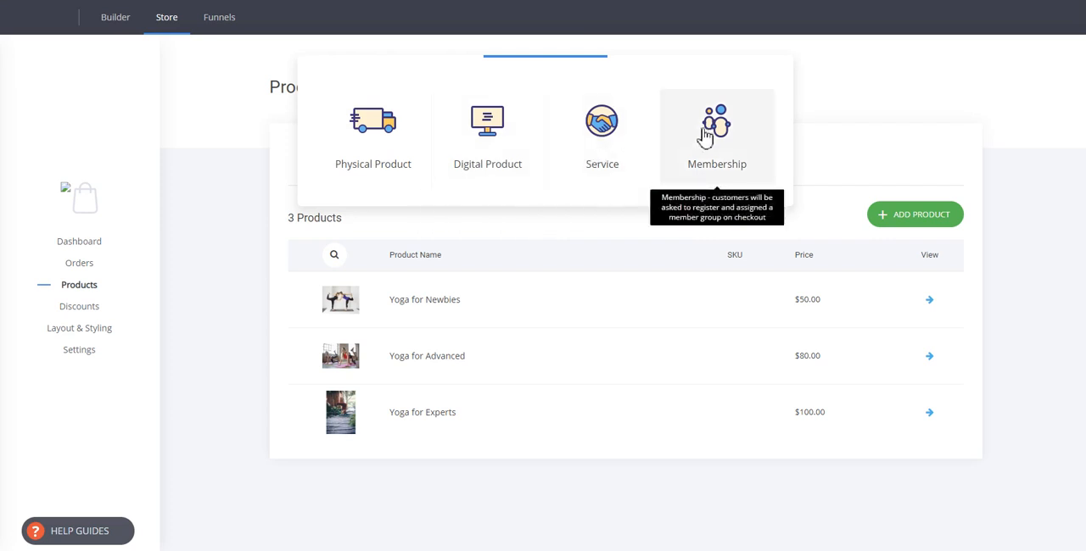
pyautogui.click(393, 161)
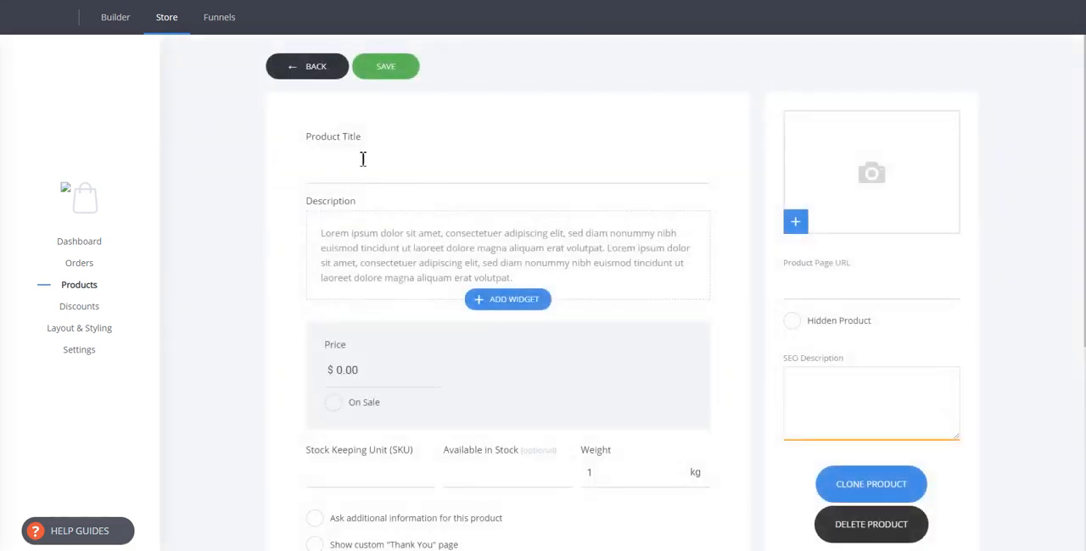
pyautogui.click(379, 174)
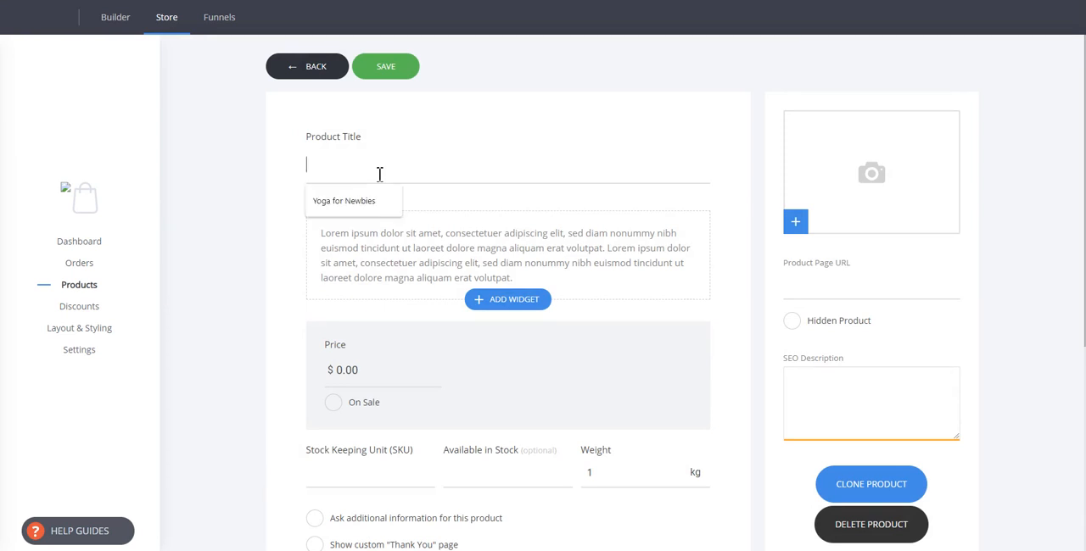
pyautogui.write('Product Name')
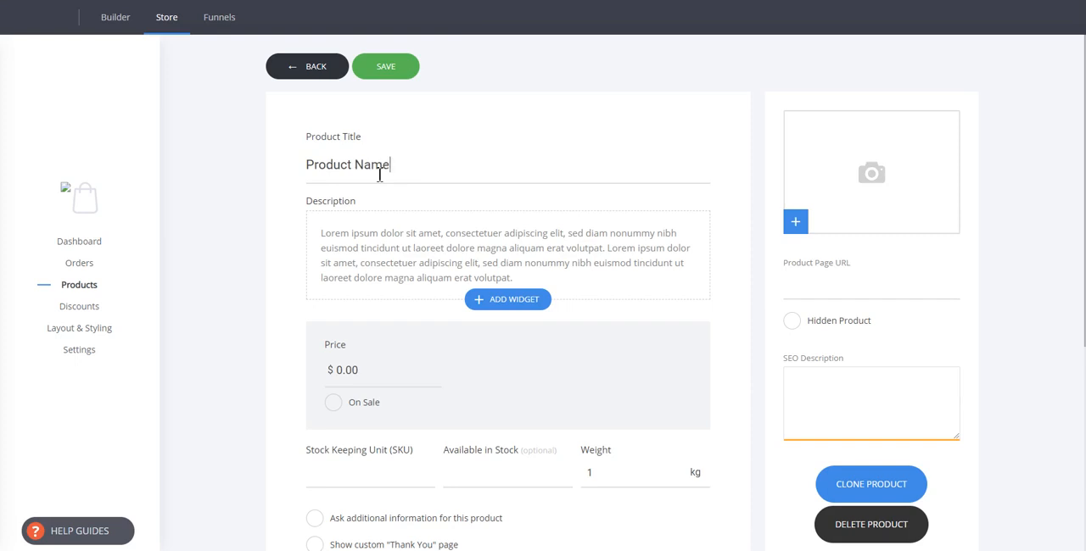
# Add the photo of a smiling woman from the file manager's Images folder as the product image
pyautogui.click(867, 191)
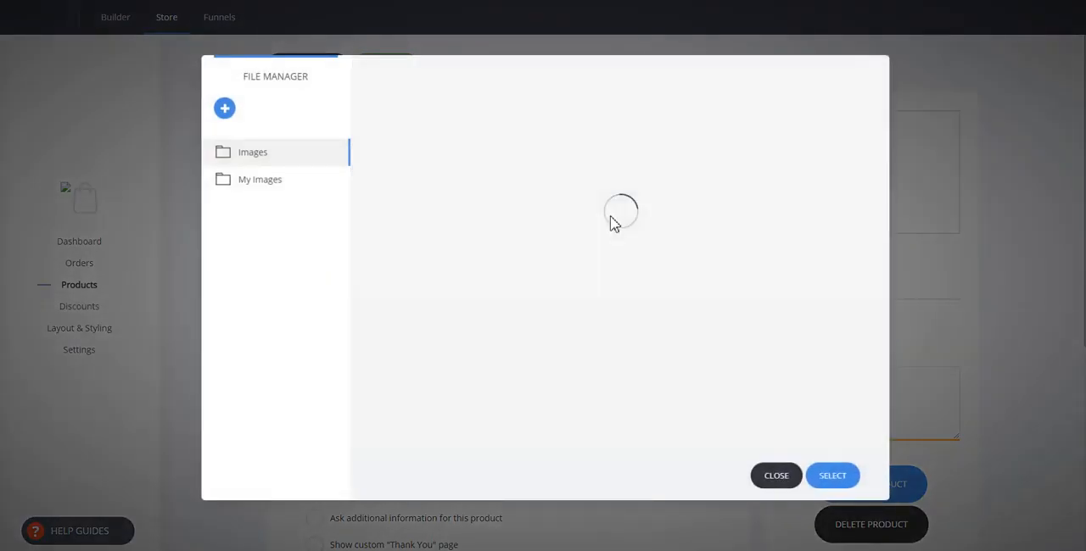
pyautogui.click(417, 181)
pyautogui.click(832, 475)
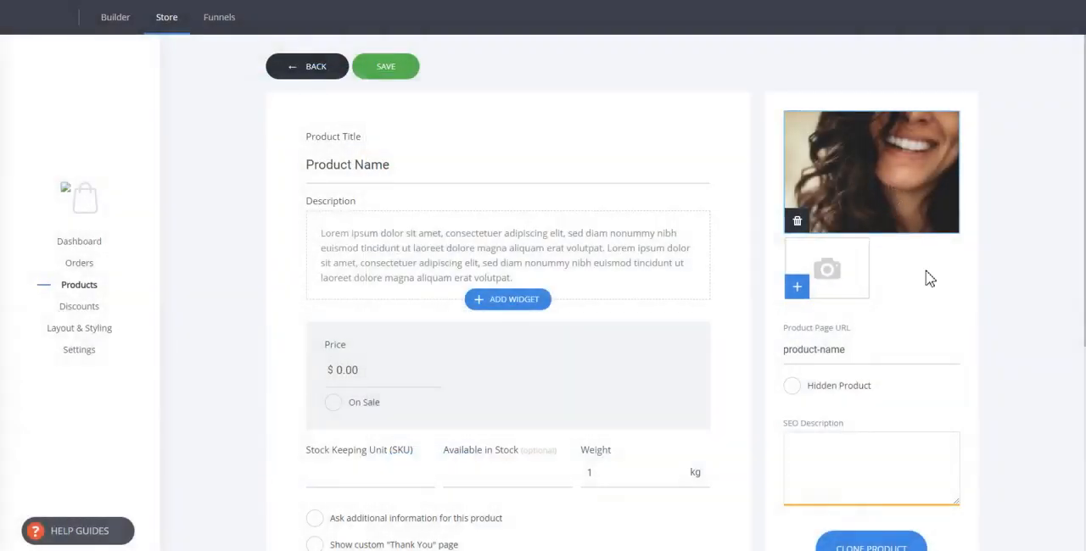
# Set the product's price to $99
pyautogui.scroll(-2, 930, 279)
pyautogui.moveTo(375, 182); pyautogui.dragTo(308, 179)
pyautogui.write('9')
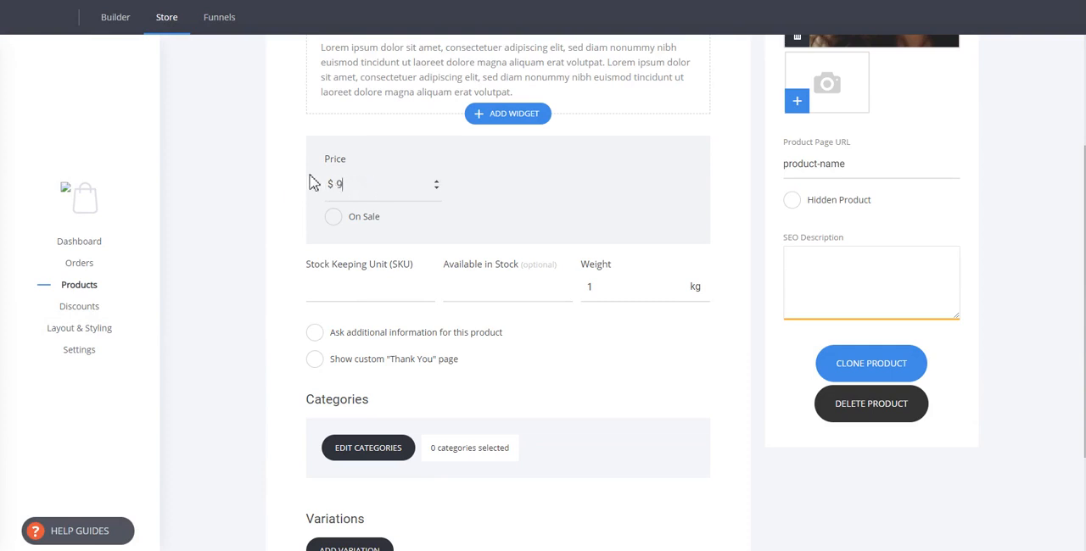
pyautogui.write('9')
pyautogui.click(268, 205)
# Create a product category named "Category" and assign it to the new product
pyautogui.click(361, 450)
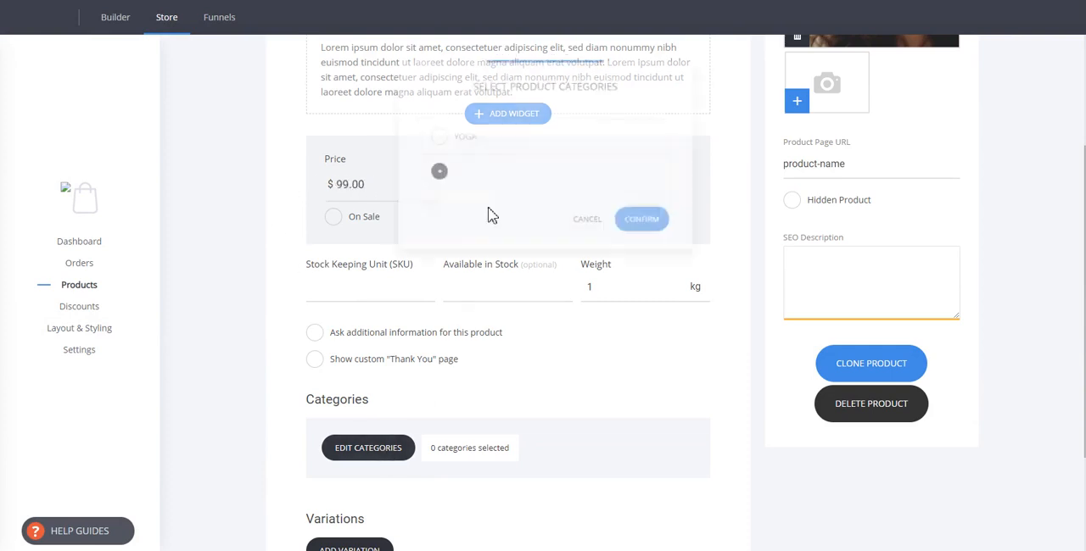
pyautogui.click(433, 171)
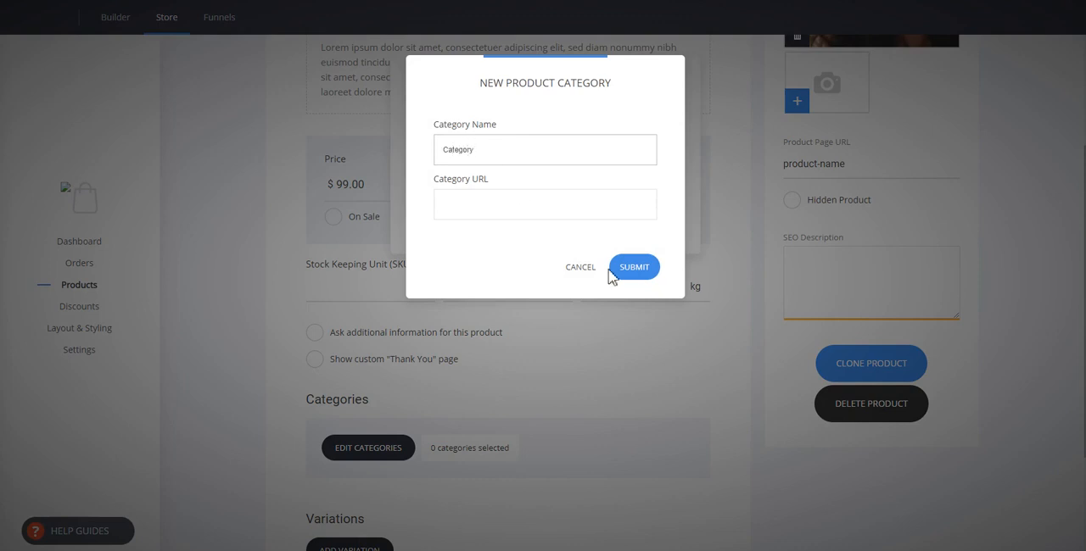
pyautogui.click(637, 270)
pyautogui.click(642, 264)
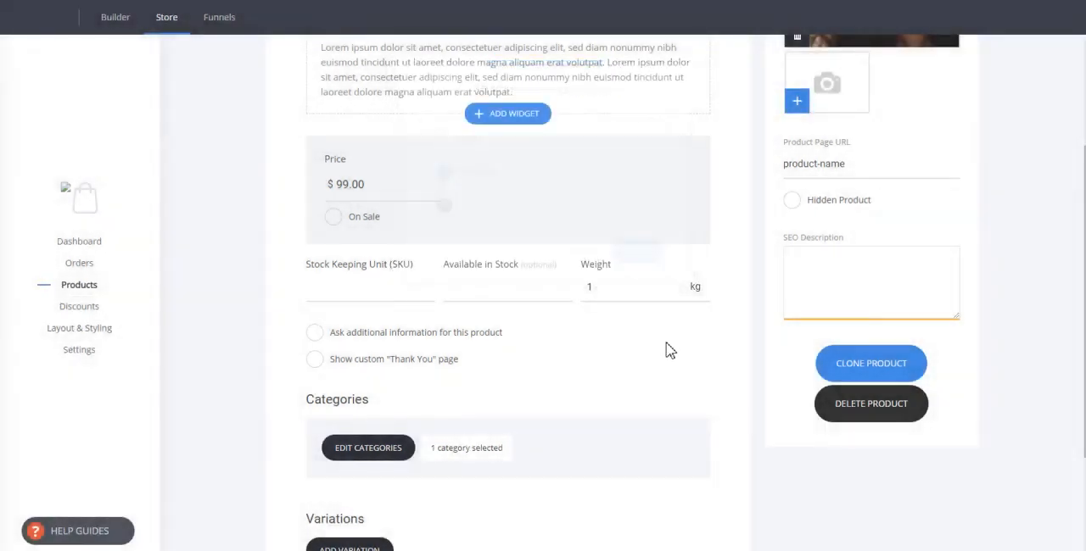
# Save the new product and open the online store dashboard
pyautogui.scroll(-2, 669, 350)
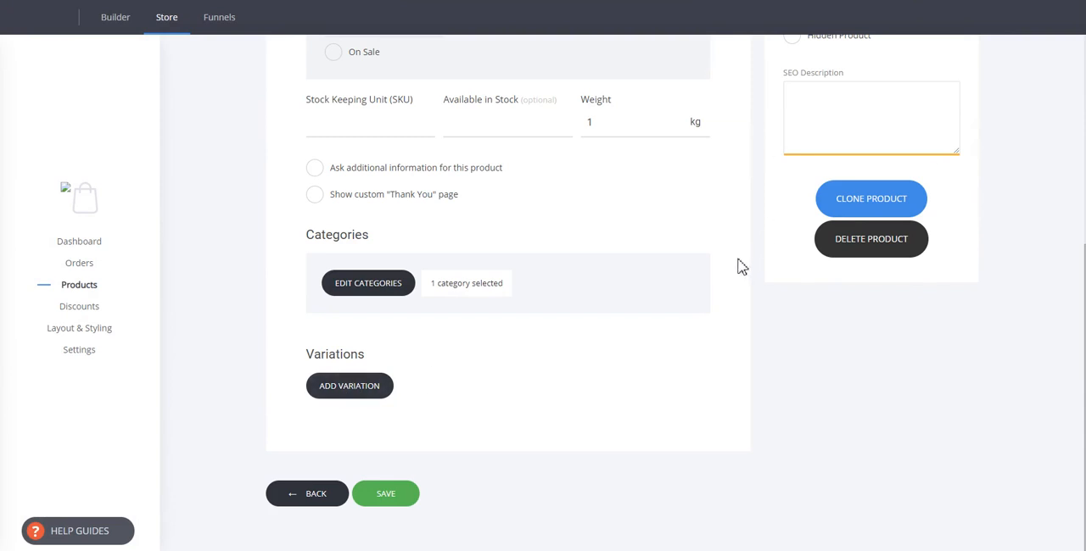
pyautogui.scroll(2, 612, 322)
pyautogui.scroll(-2, 473, 223)
pyautogui.click(405, 500)
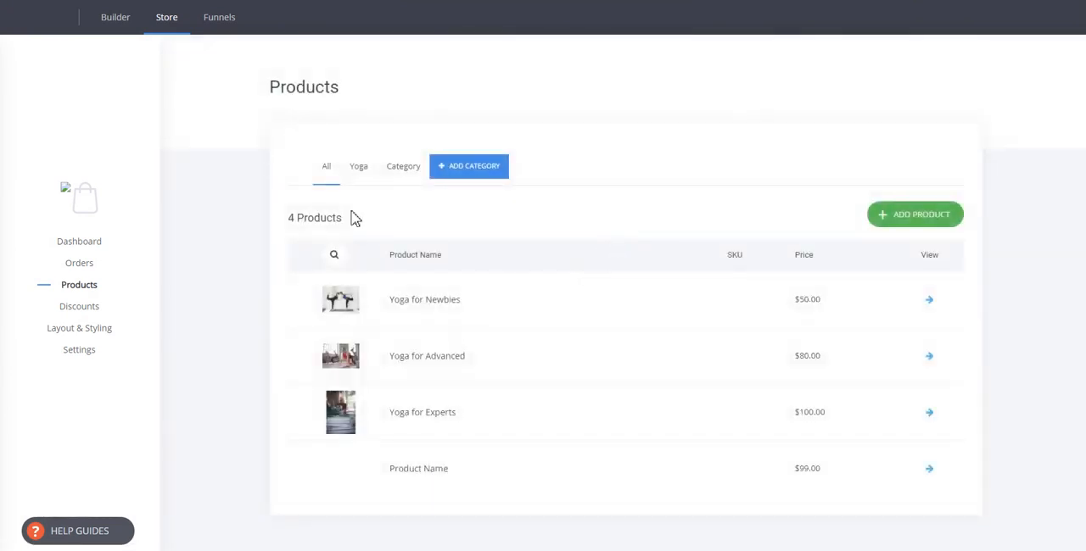
pyautogui.click(173, 27)
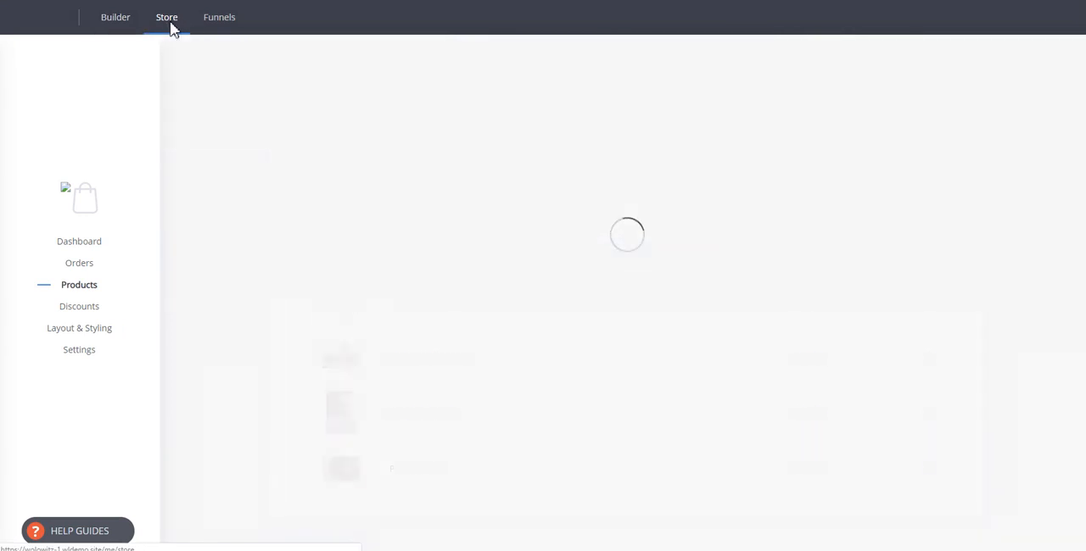
# Open the checkout page of the funnel My Funnel 2 in the builder
pyautogui.click(219, 26)
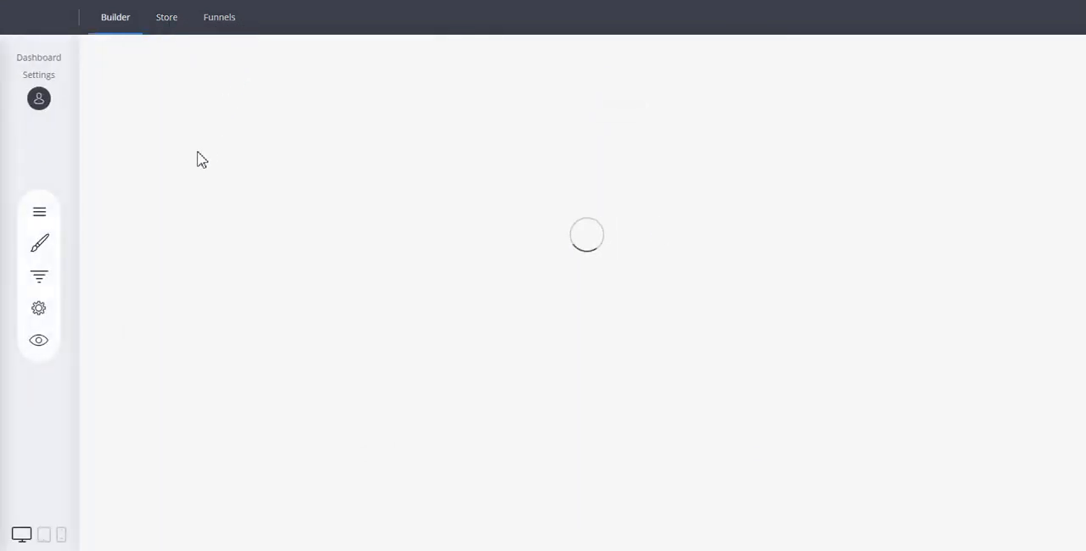
pyautogui.scroll(-3, 344, 170)
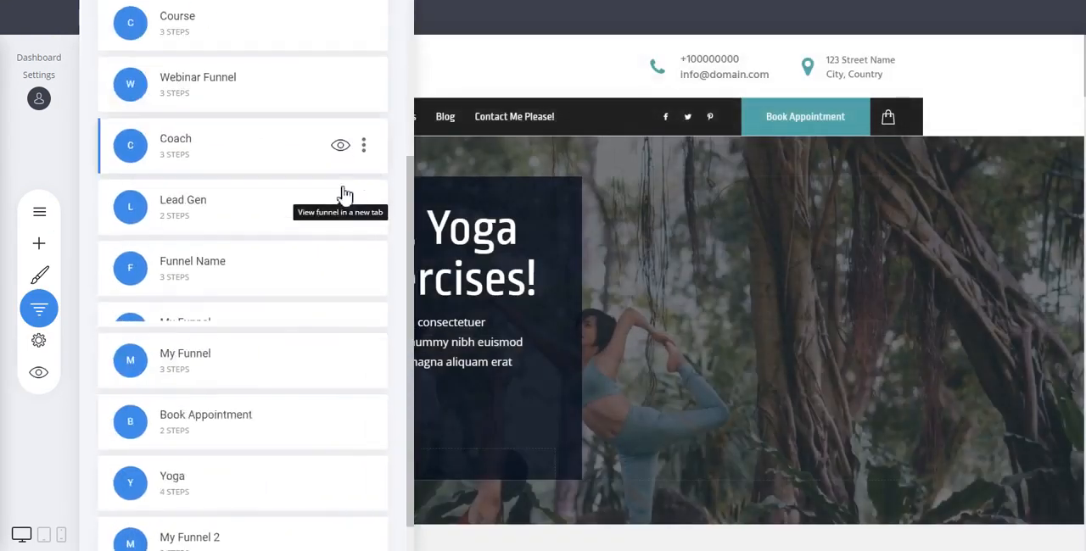
pyautogui.click(226, 503)
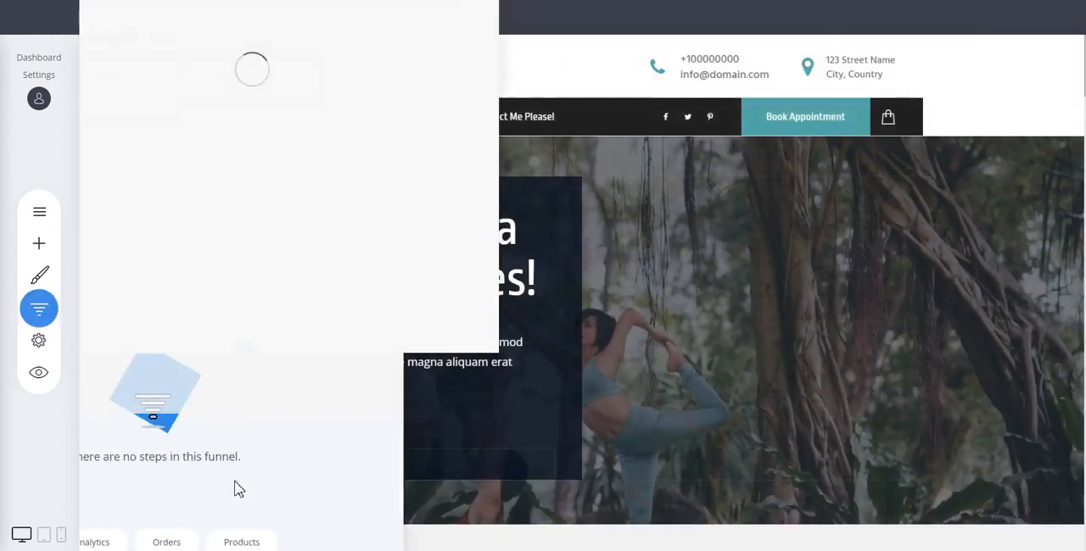
pyautogui.click(164, 271)
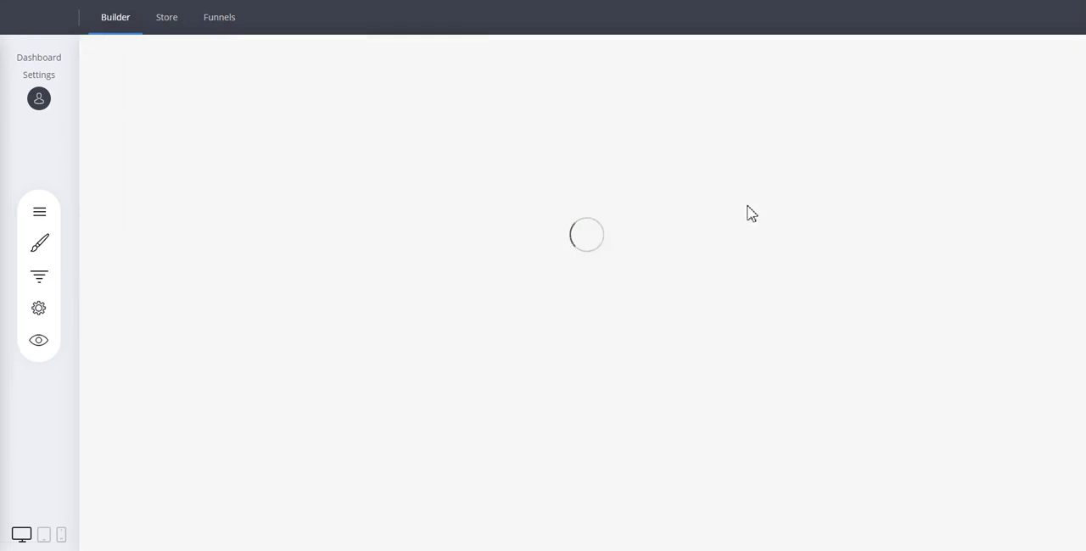
# Assign the store product "Product Name" as the main product of the checkout form
pyautogui.click(729, 206)
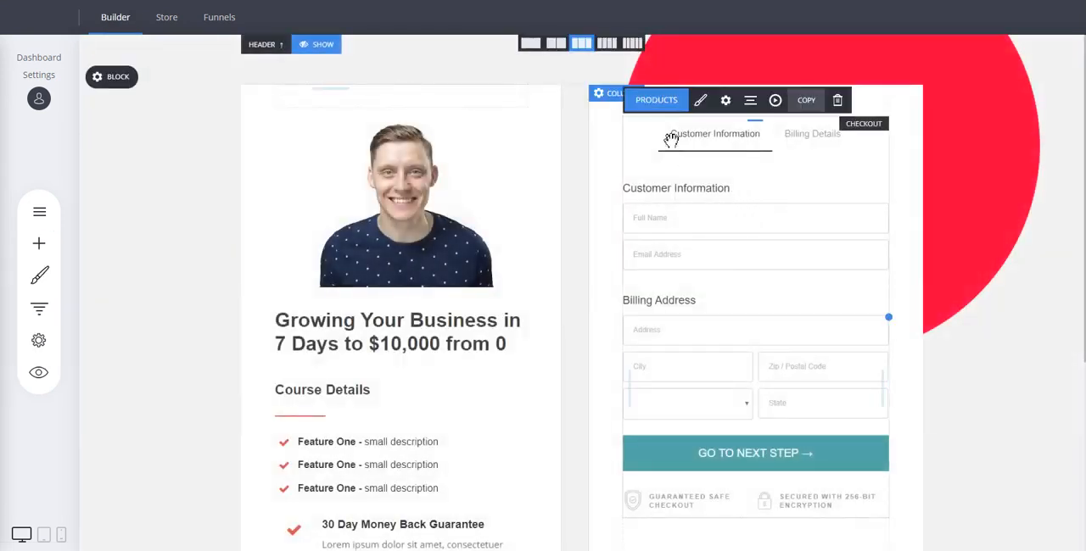
pyautogui.click(660, 106)
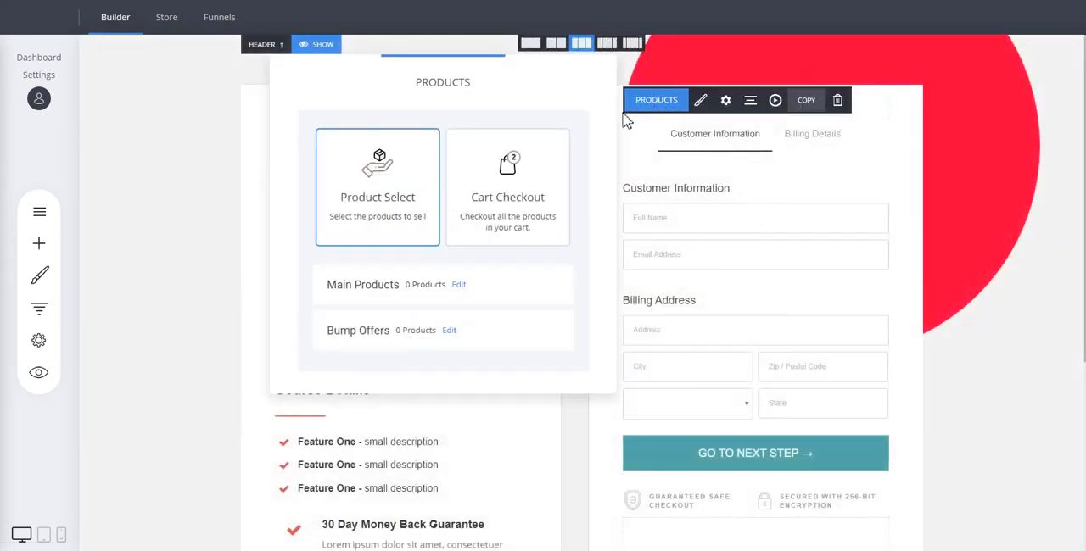
pyautogui.click(459, 286)
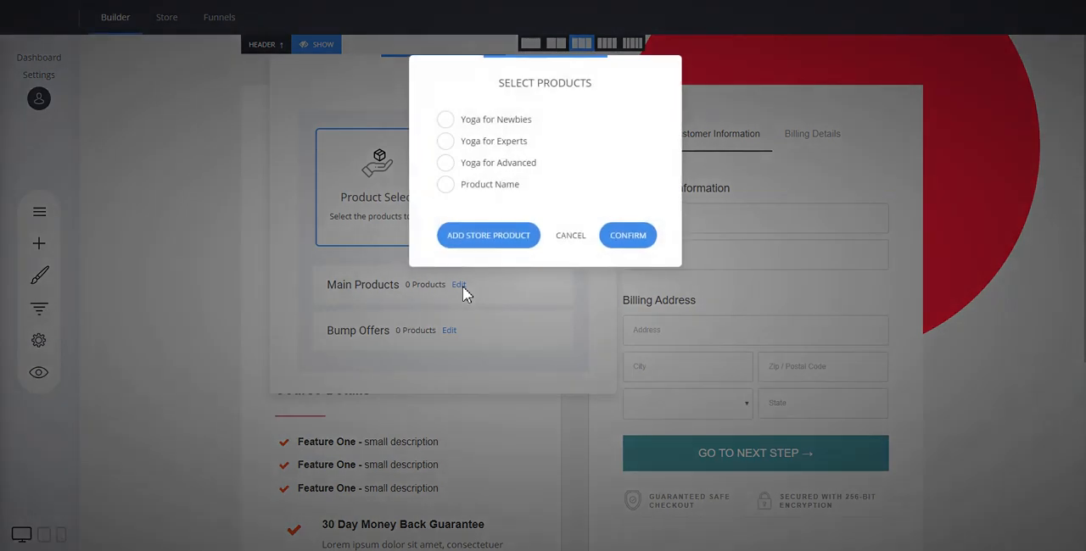
pyautogui.click(495, 185)
pyautogui.click(629, 238)
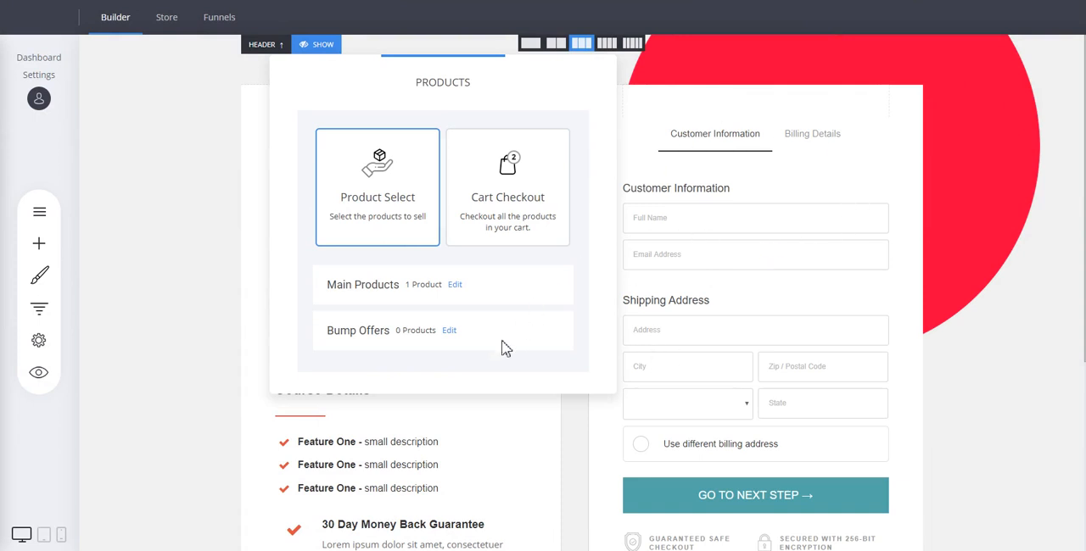
# Add a bump offer to the checkout form with Yoga for Newbies as the bump product
pyautogui.click(449, 332)
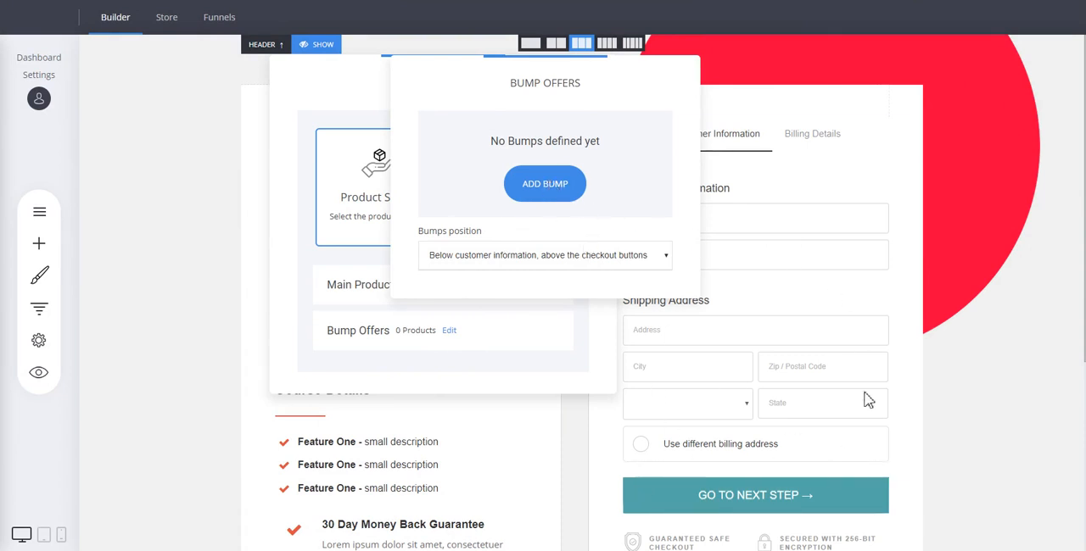
pyautogui.click(555, 187)
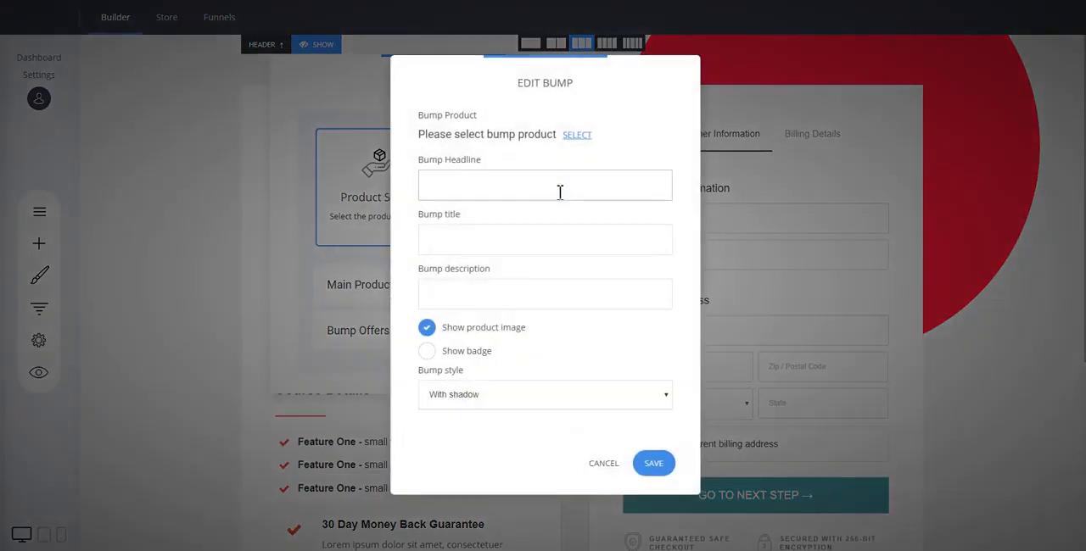
pyautogui.click(576, 136)
pyautogui.click(496, 121)
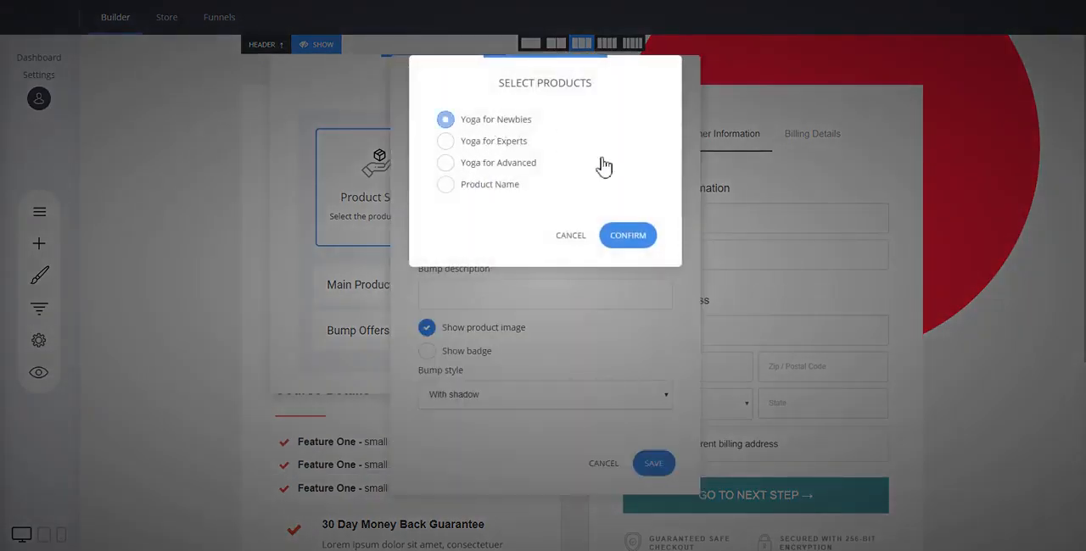
pyautogui.click(628, 236)
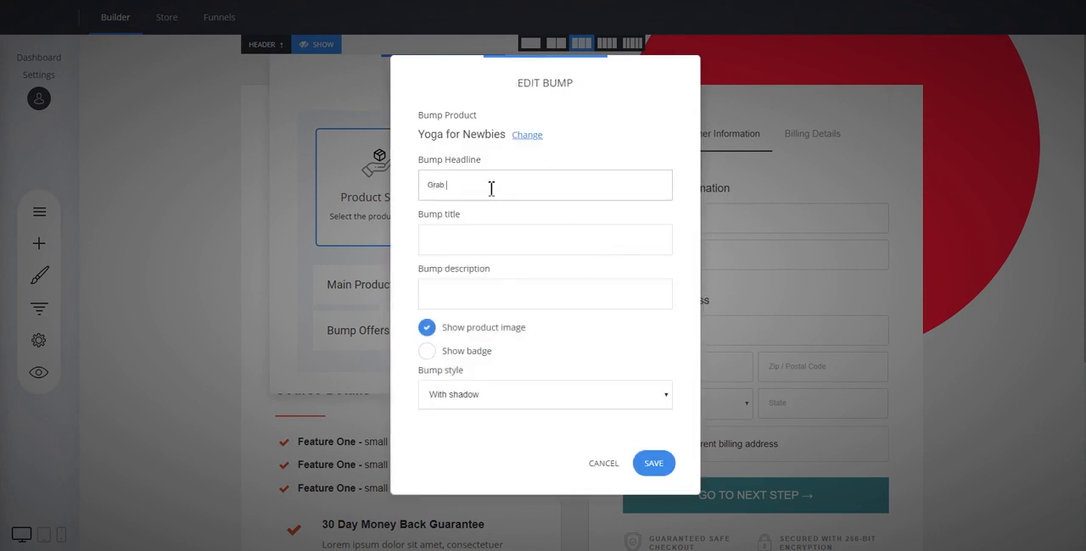
# Set the bump headline to "Grab This Deal", title to "Great Bump Offer" and description to "Description", and save the bump offer
pyautogui.press('Tab')
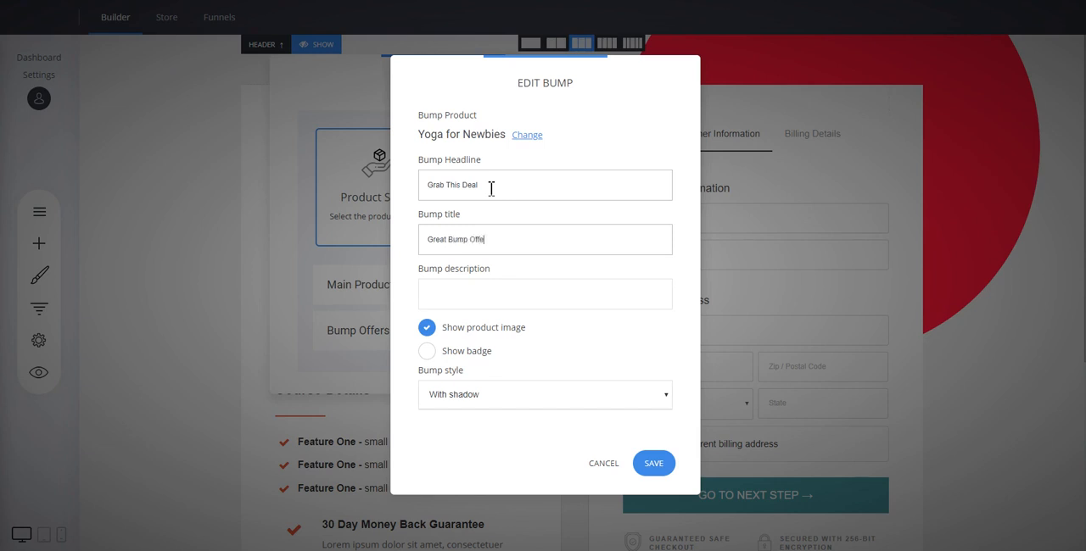
pyautogui.click(543, 296)
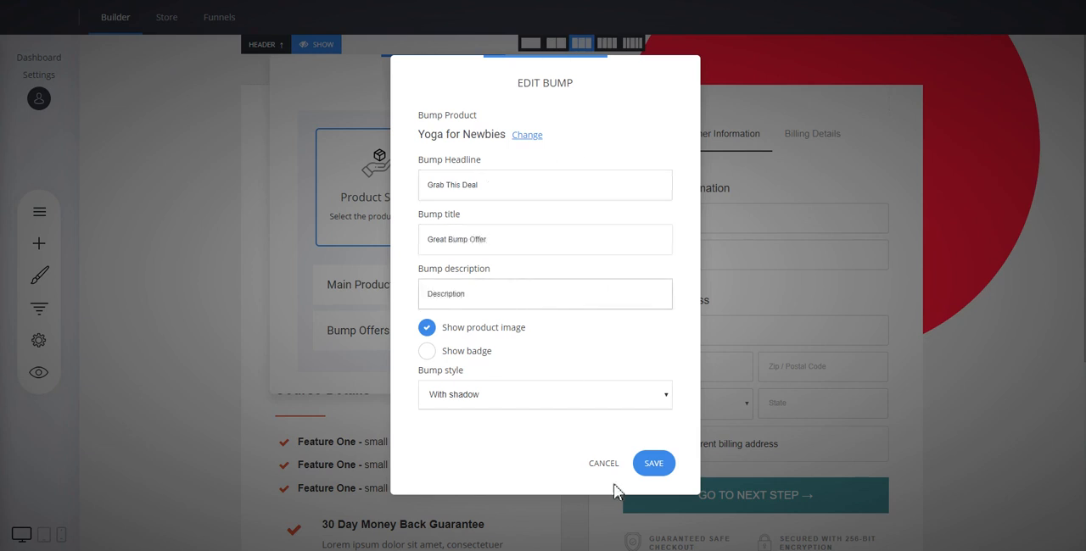
pyautogui.click(653, 464)
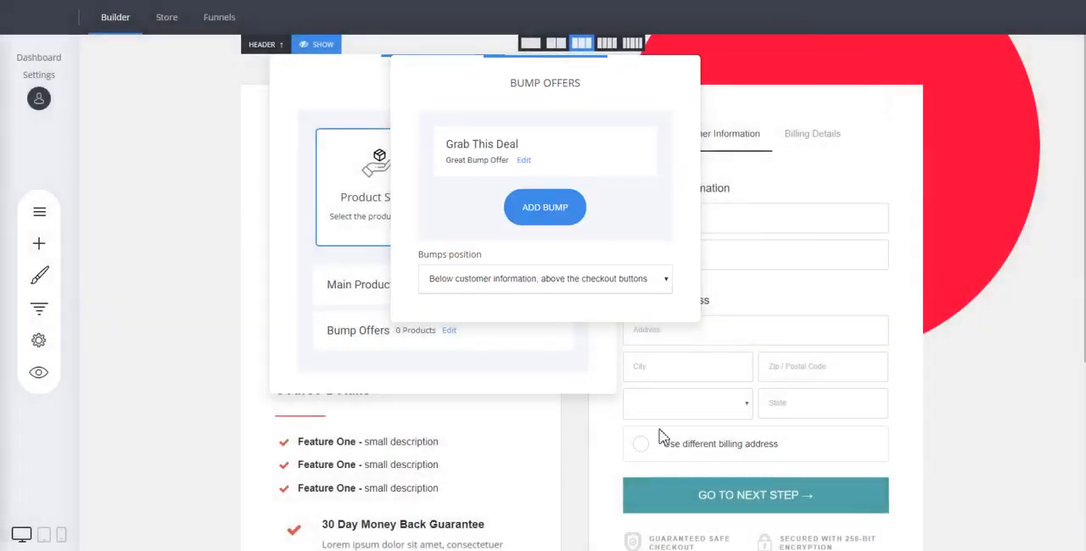
pyautogui.click(770, 271)
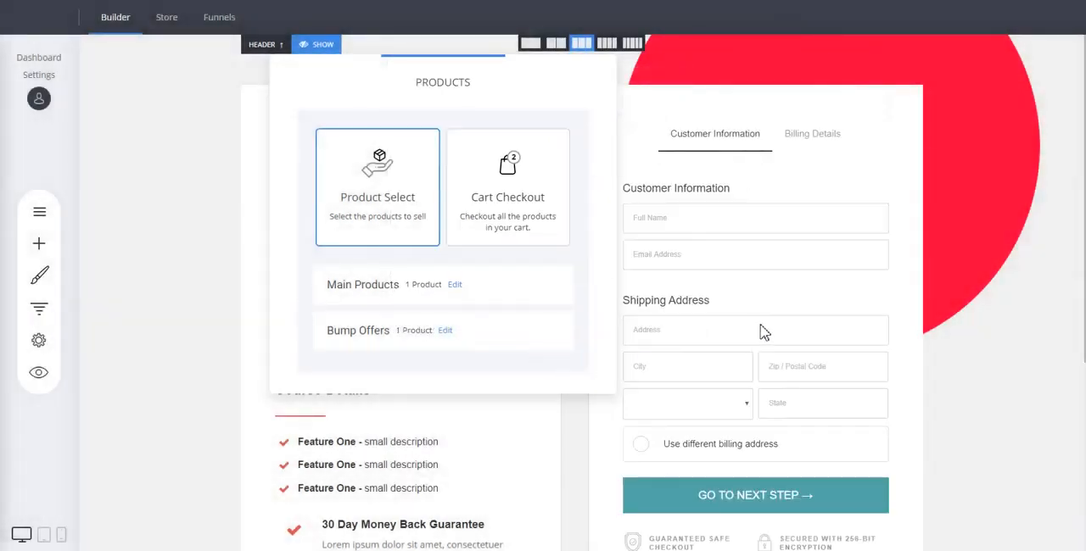
pyautogui.click(856, 273)
pyautogui.scroll(-2, 865, 273)
pyautogui.scroll(2, 814, 284)
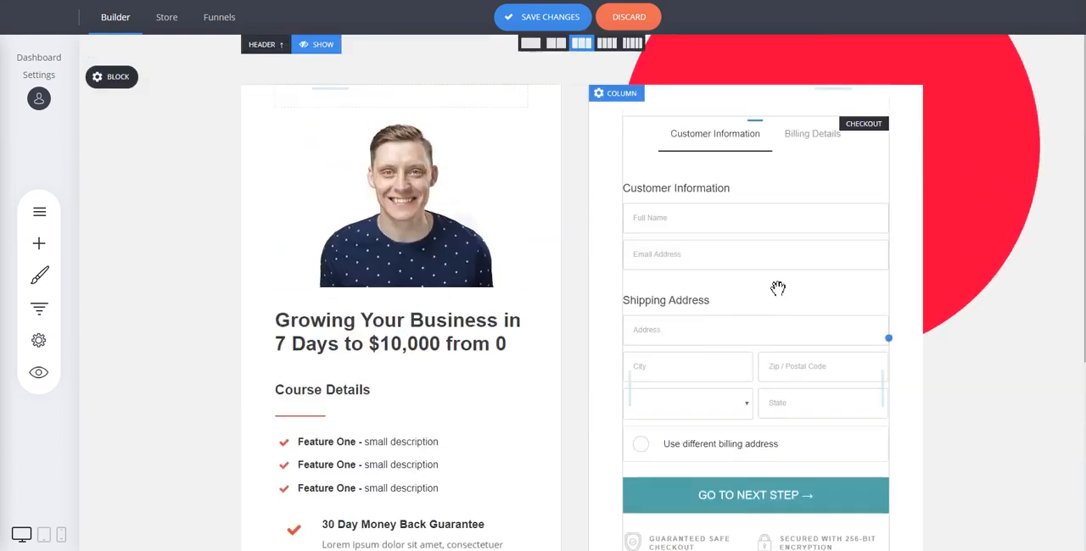
# Switch the checkout form to the 1-Step Checkout layout and review the whole form with its bump offer
pyautogui.click(780, 215)
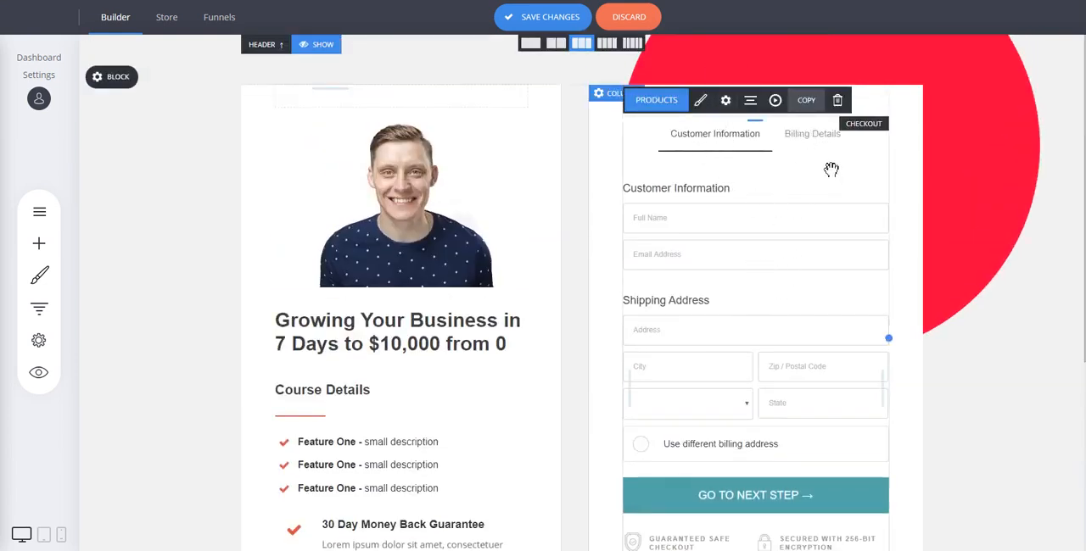
pyautogui.click(701, 102)
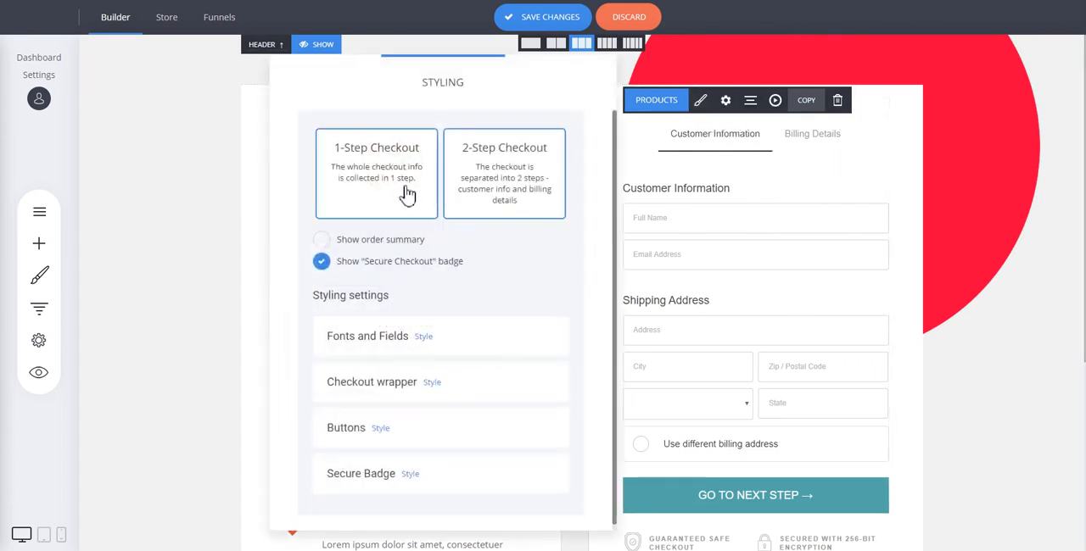
pyautogui.click(382, 161)
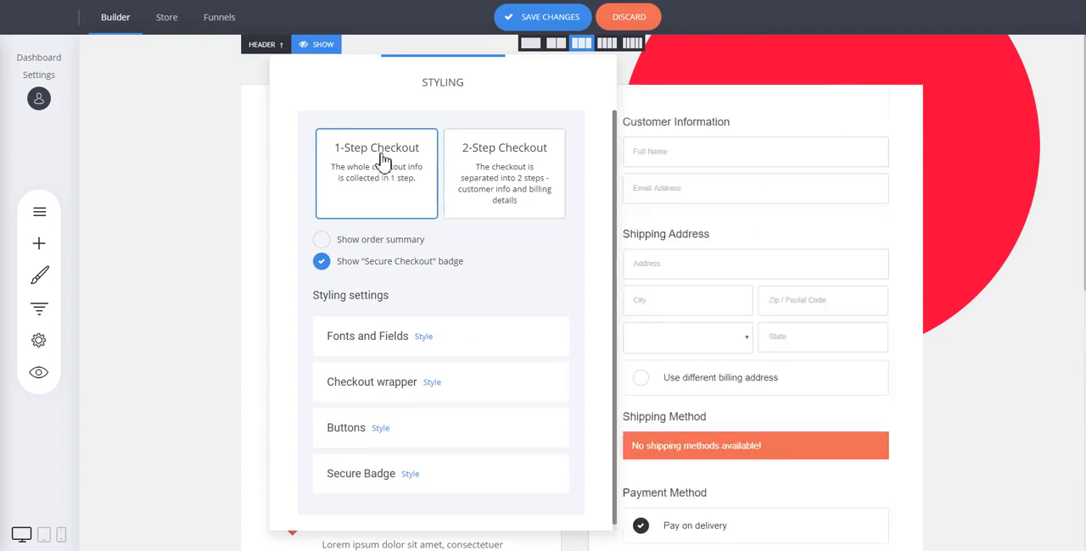
pyautogui.click(736, 242)
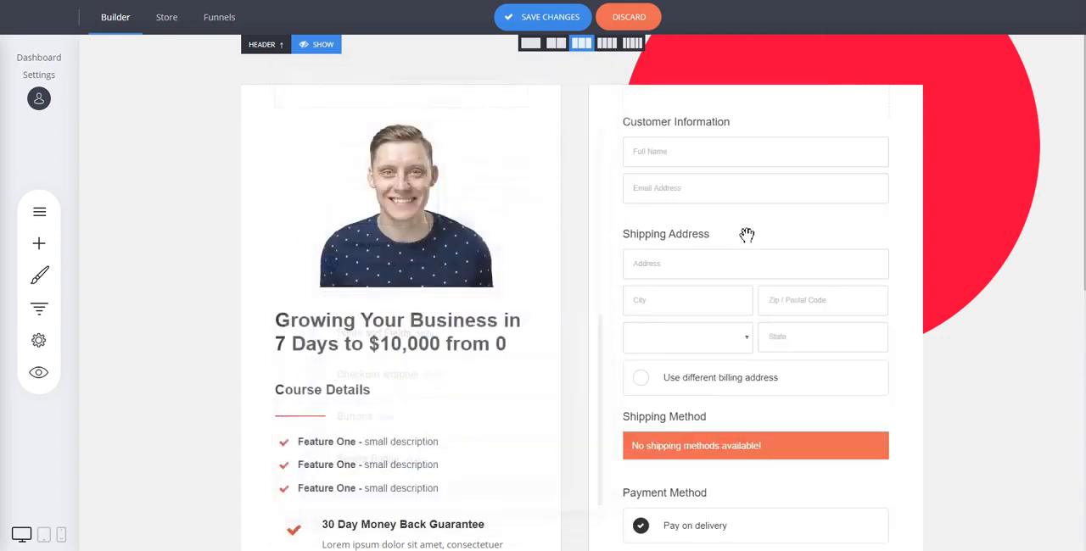
pyautogui.scroll(-3, 764, 238)
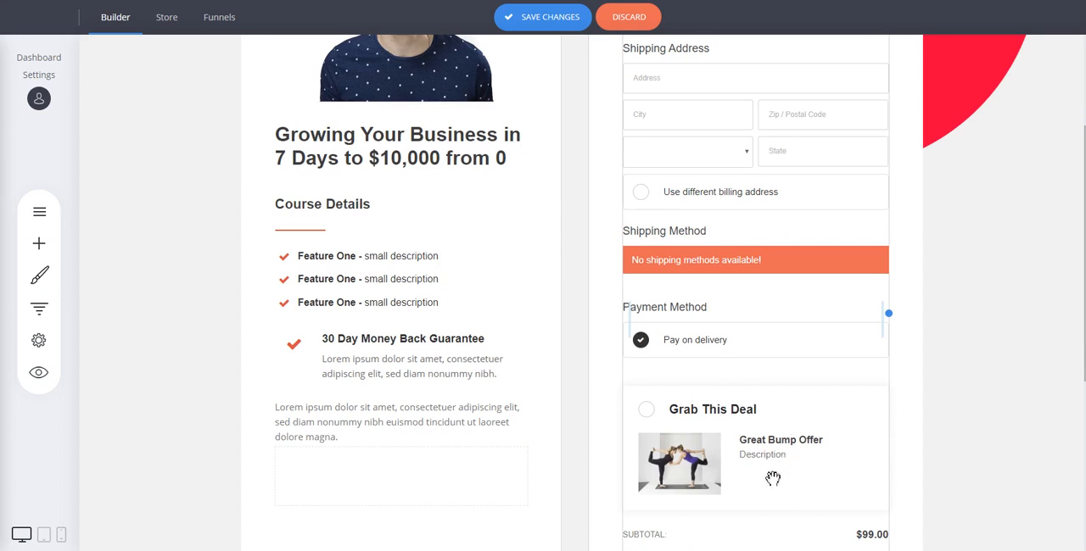
pyautogui.scroll(-2, 775, 399)
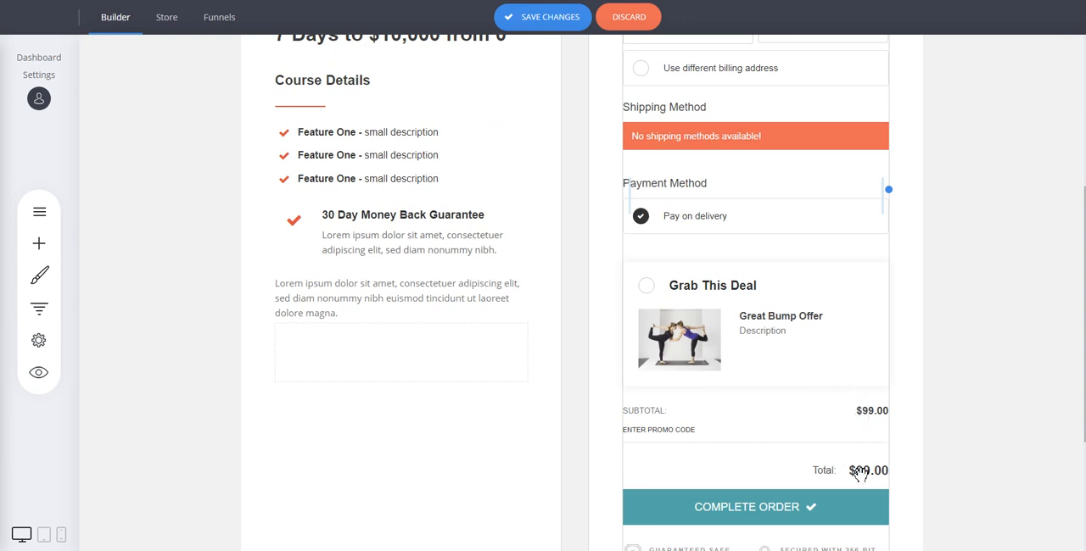
pyautogui.scroll(-2, 817, 406)
pyautogui.scroll(5, 802, 377)
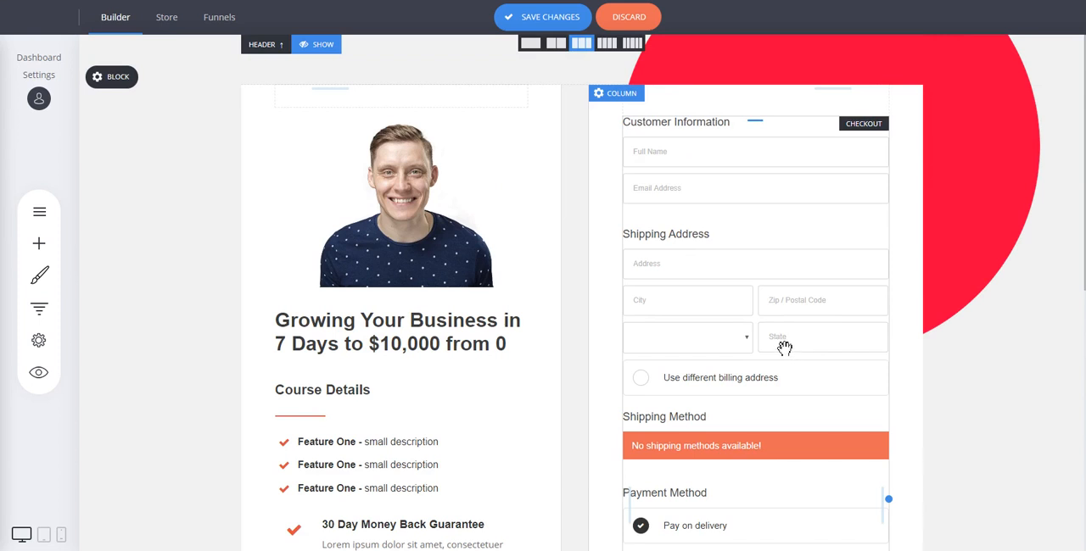
# Set the checkout form back to the 2-Step Checkout layout
pyautogui.moveTo(655, 136)
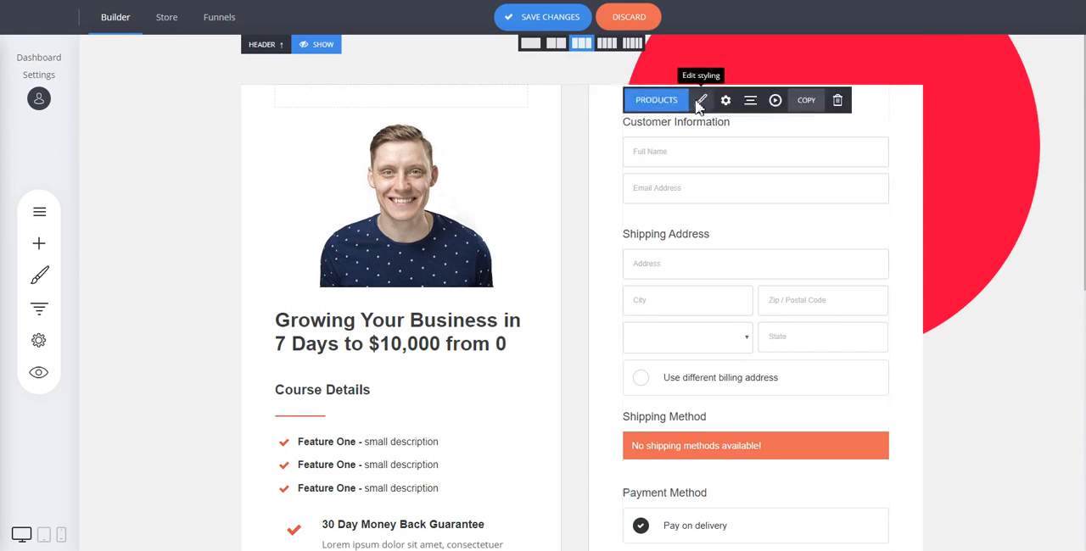
pyautogui.click(700, 100)
pyautogui.click(514, 168)
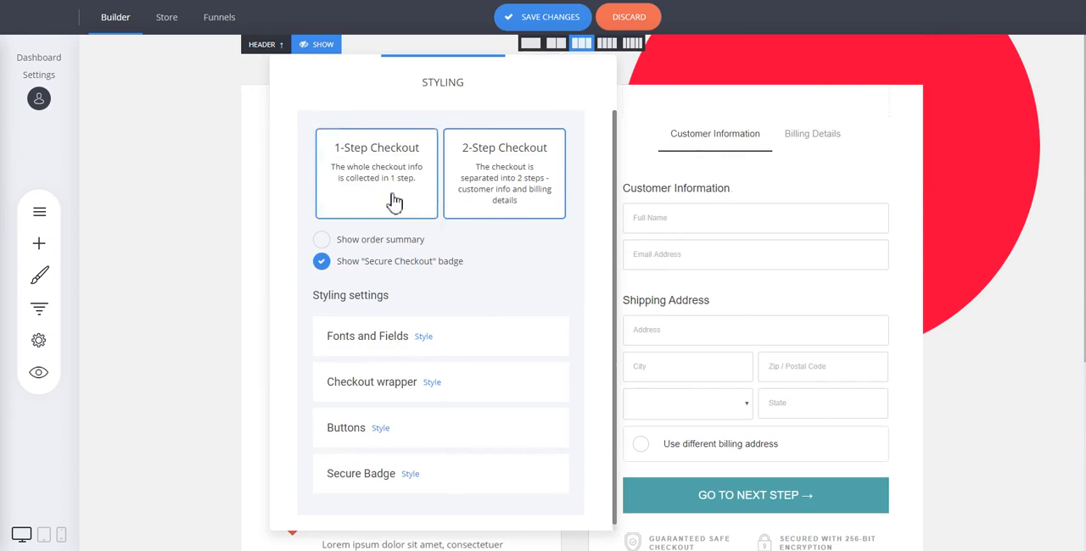
# View the checkout form's Fonts and Fields styling options, then close the styling settings
pyautogui.click(421, 338)
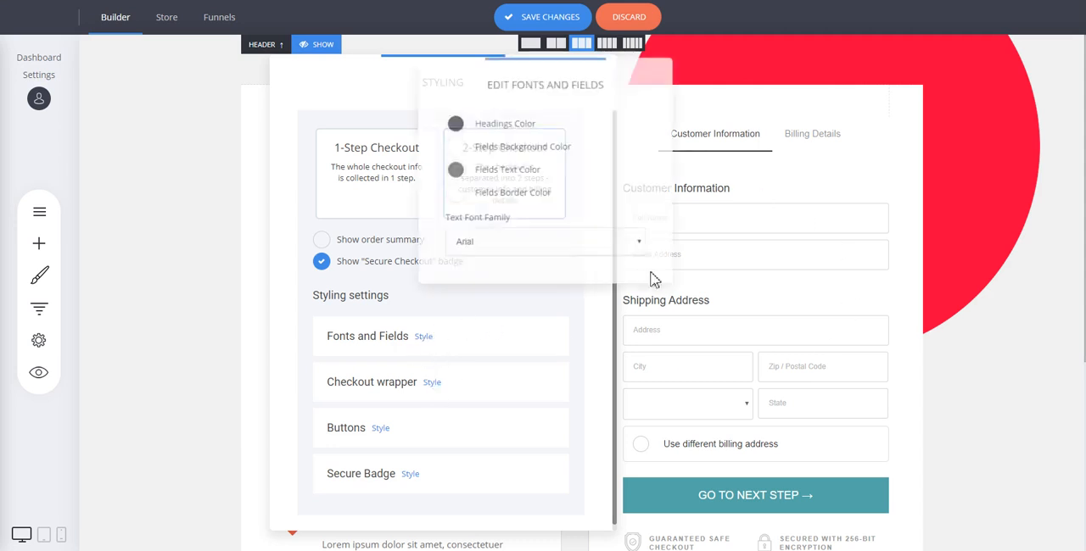
pyautogui.click(523, 321)
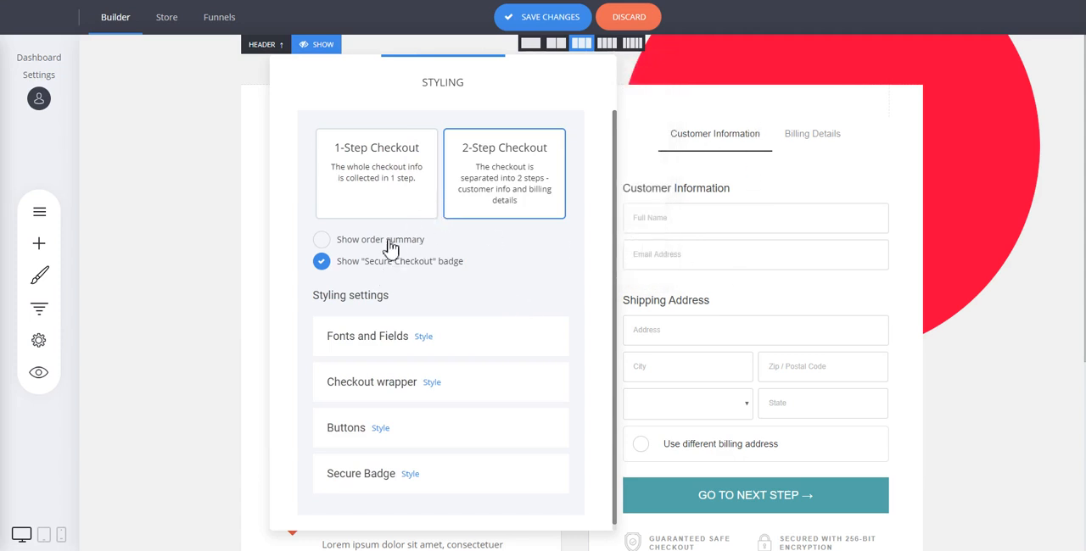
pyautogui.click(724, 236)
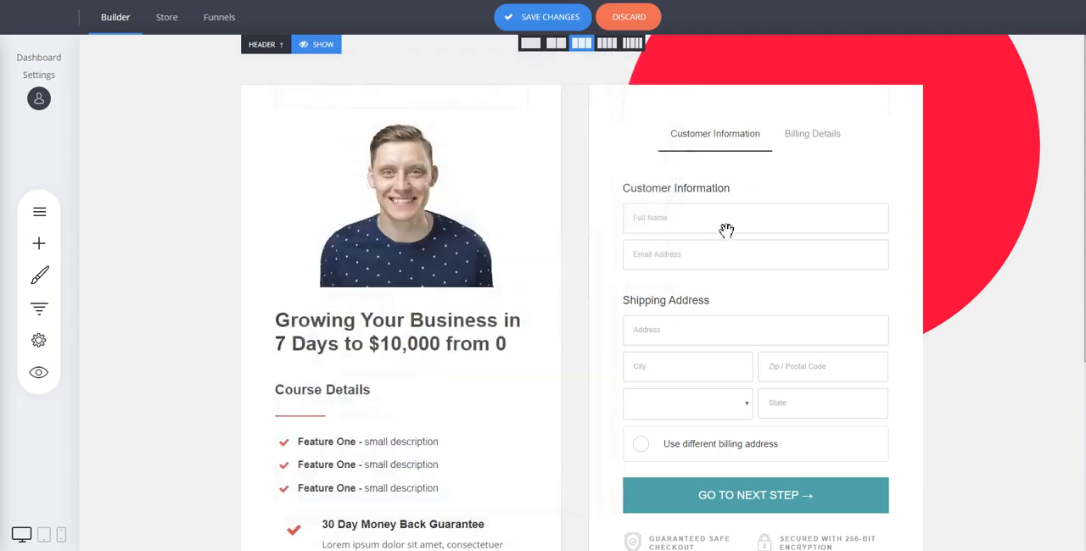
# Disable discounts in the checkout settings and stop asking for an address when only digital products are sold
pyautogui.click(724, 113)
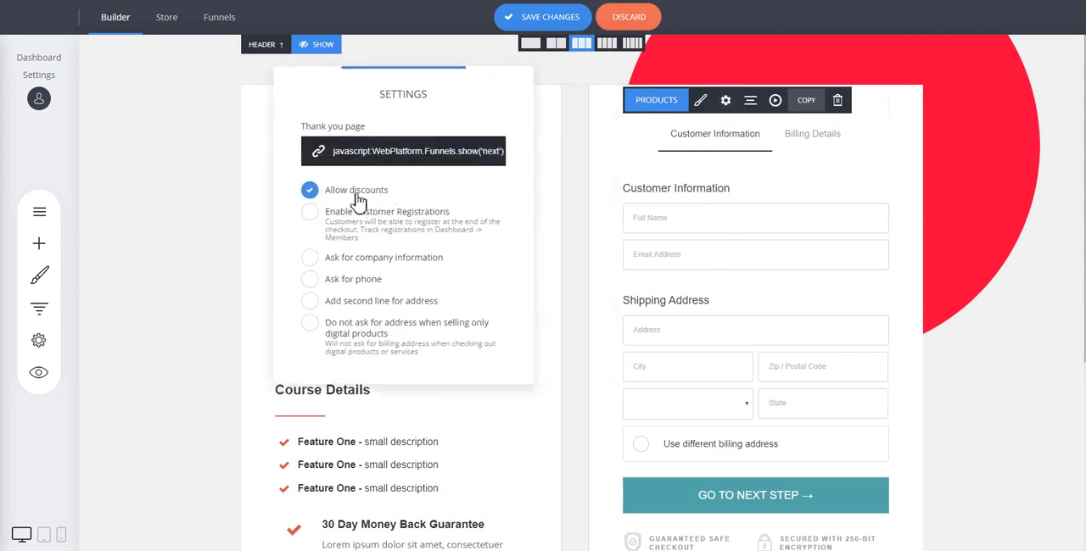
pyautogui.click(356, 199)
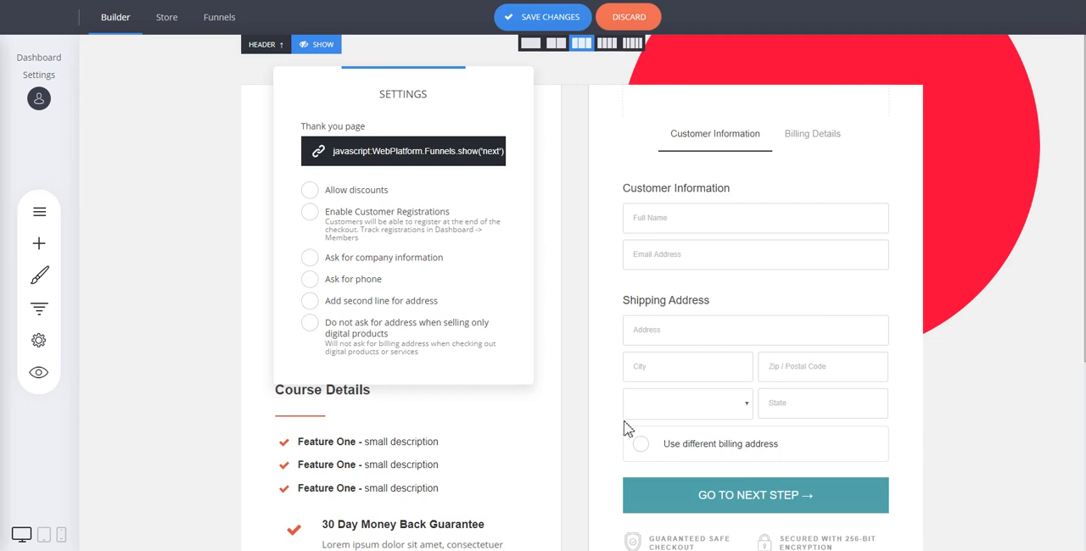
pyautogui.click(383, 334)
pyautogui.click(721, 297)
# Replace the checkout form's main product with Yoga for Experts
pyautogui.click(701, 258)
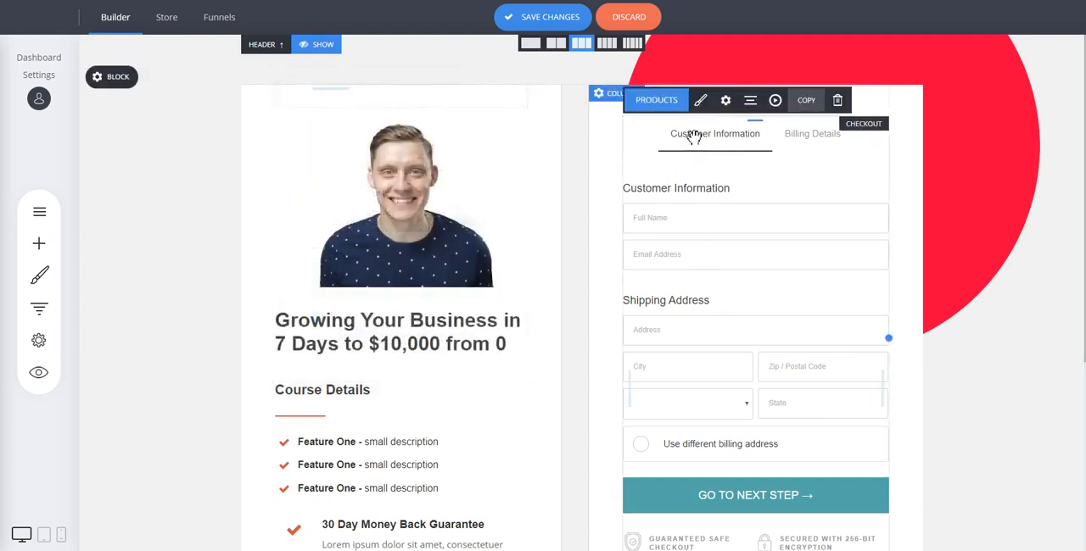
pyautogui.click(682, 106)
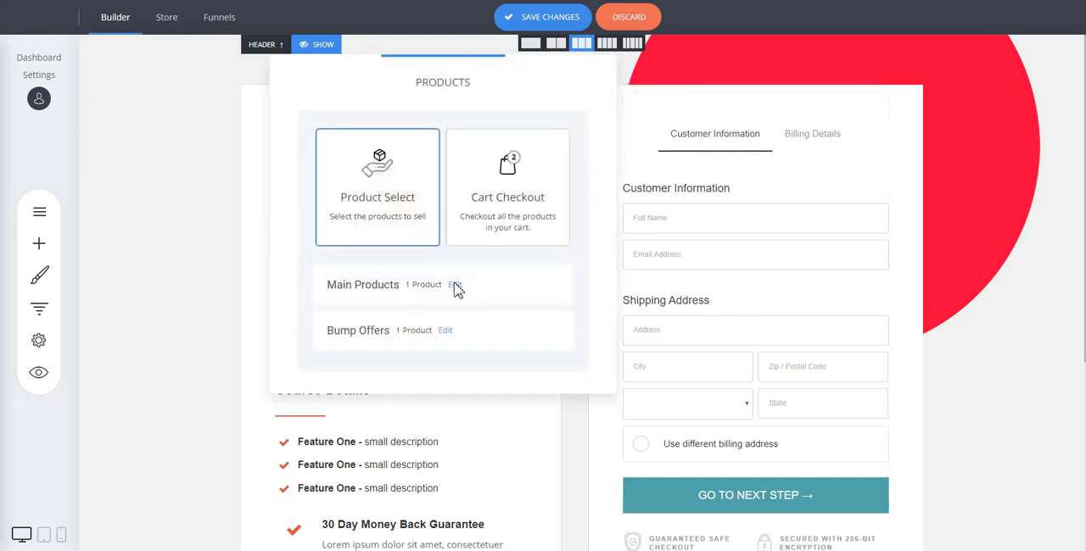
pyautogui.click(455, 284)
pyautogui.click(445, 184)
pyautogui.click(445, 141)
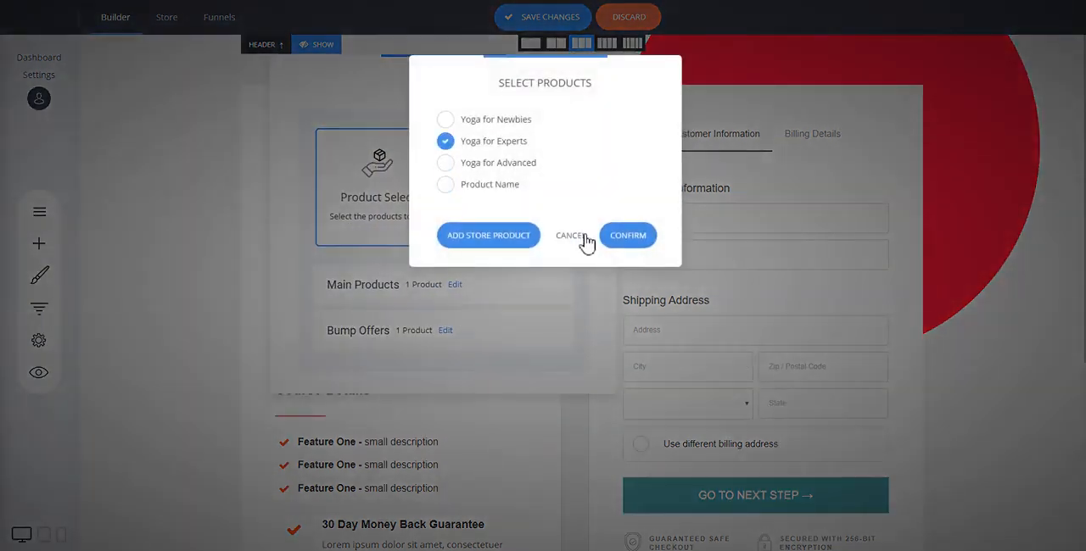
pyautogui.click(628, 239)
pyautogui.click(742, 235)
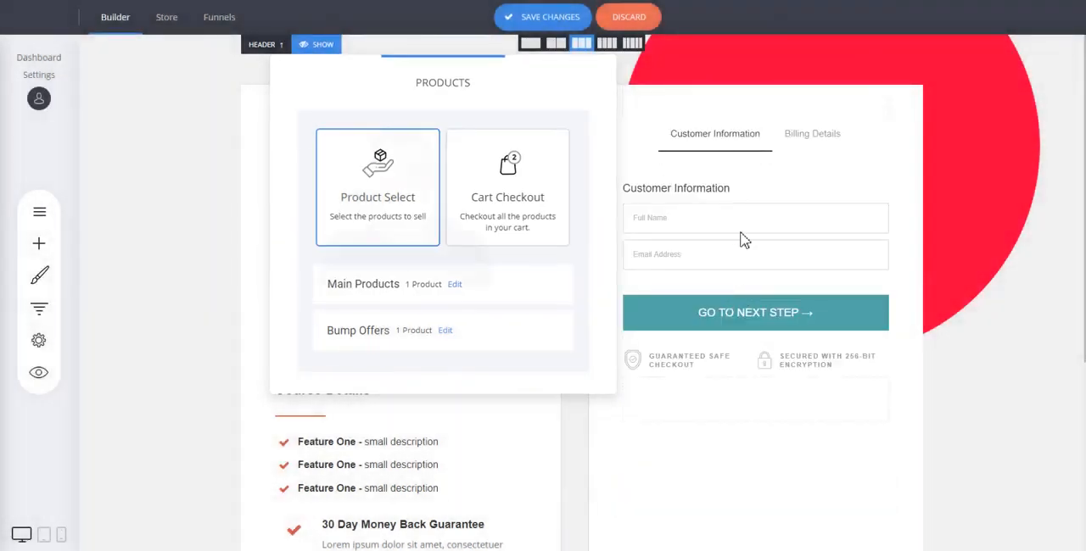
# Check the checkout form's settings, then save the changes to the checkout page
pyautogui.moveTo(732, 236)
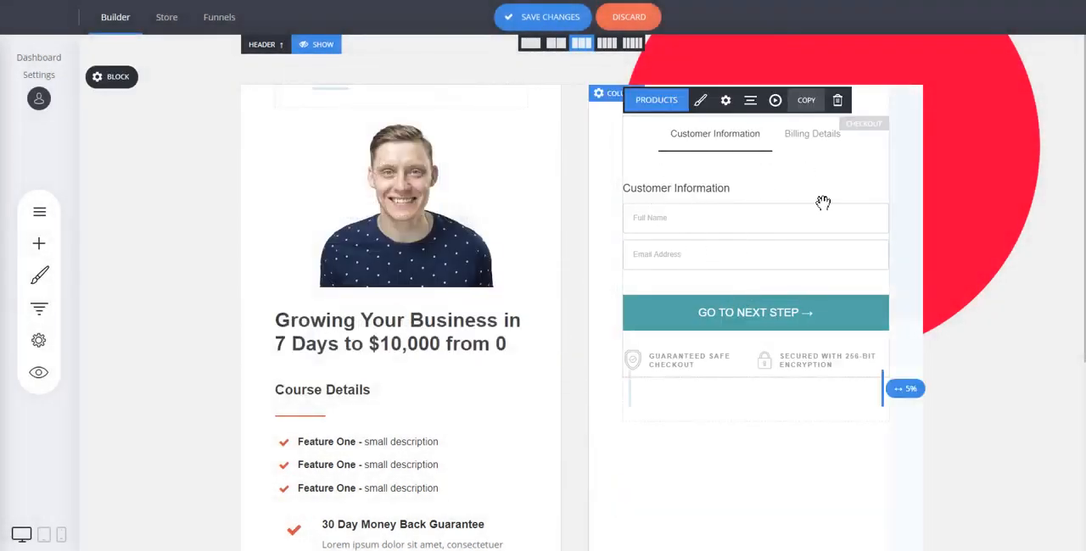
pyautogui.click(726, 101)
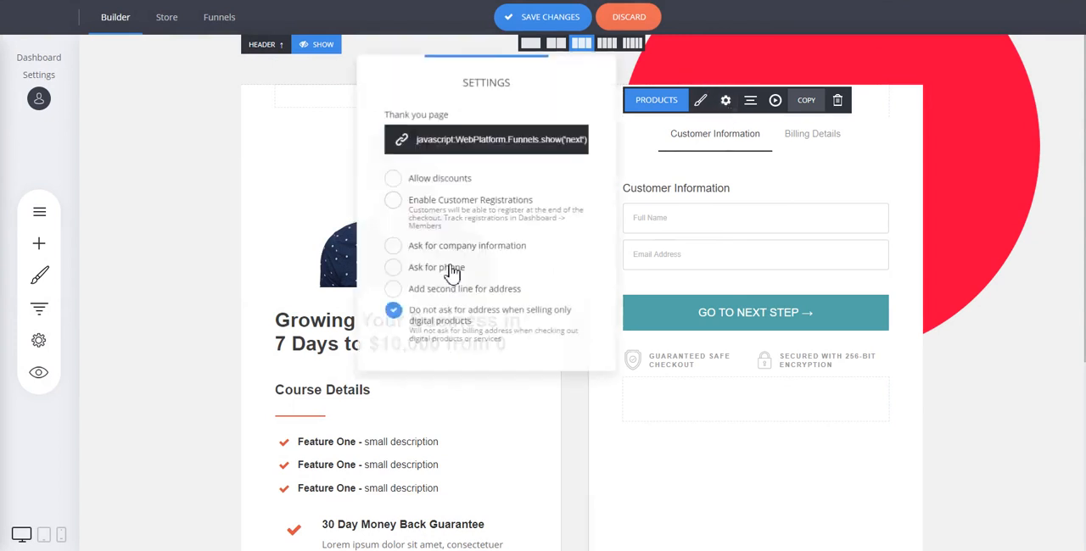
pyautogui.click(770, 253)
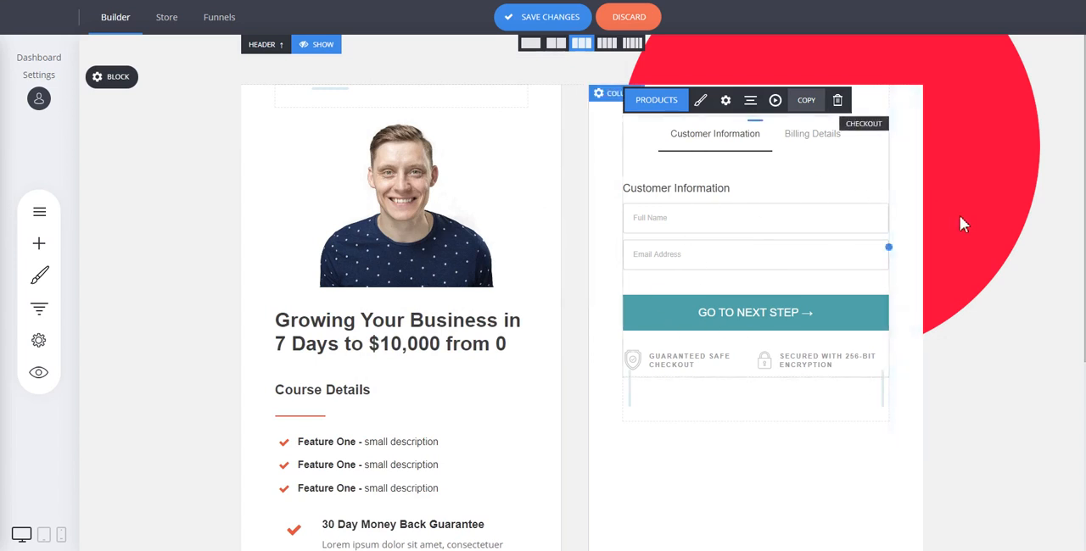
pyautogui.scroll(-1, 980, 225)
pyautogui.scroll(-3, 979, 226)
pyautogui.scroll(3, 979, 226)
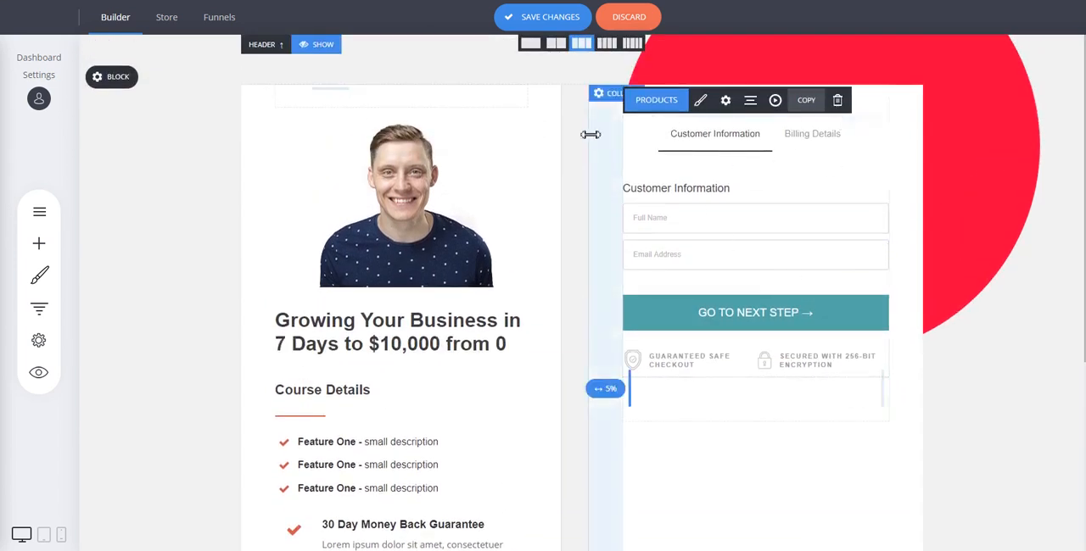
pyautogui.click(575, 21)
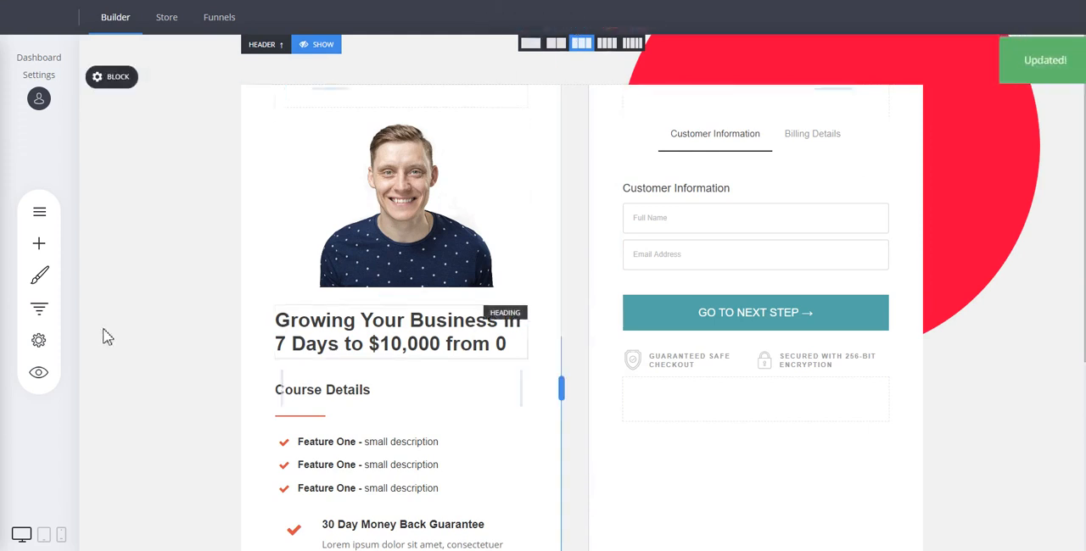
# Preview the checkout page, fill in the customer's full name and email address, and continue to the billing details
pyautogui.click(38, 375)
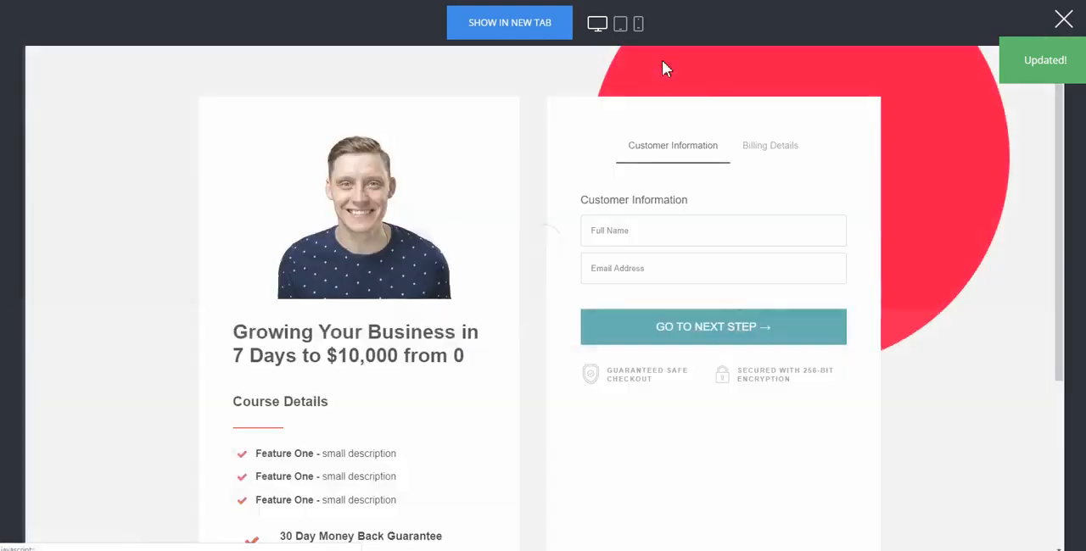
pyautogui.click(645, 228)
pyautogui.write('dsadnas')
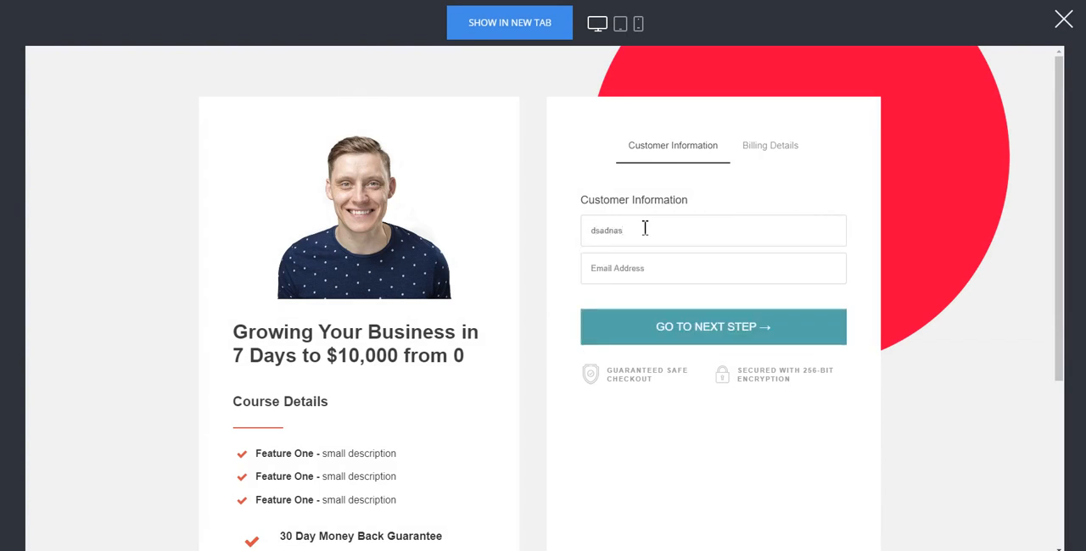
pyautogui.press('Tab')
pyautogui.write('d')
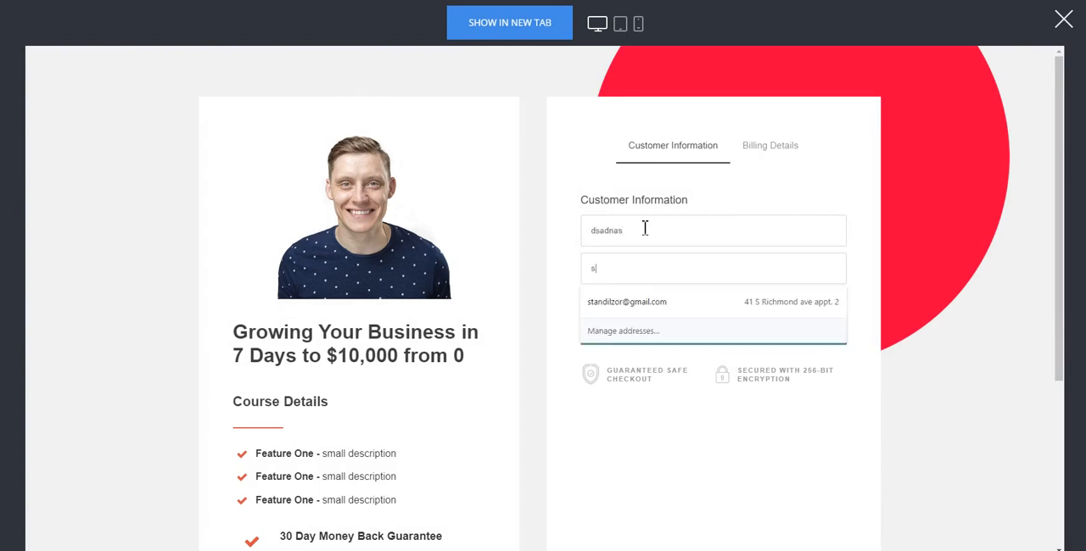
pyautogui.press('BackSpace')
pyautogui.write('dsada@domain.com')
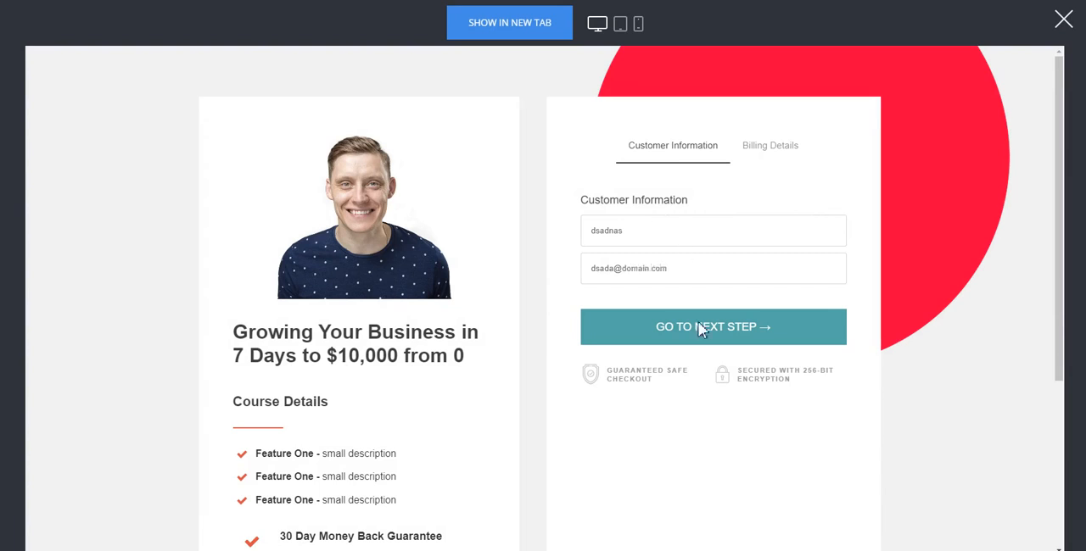
pyautogui.click(698, 324)
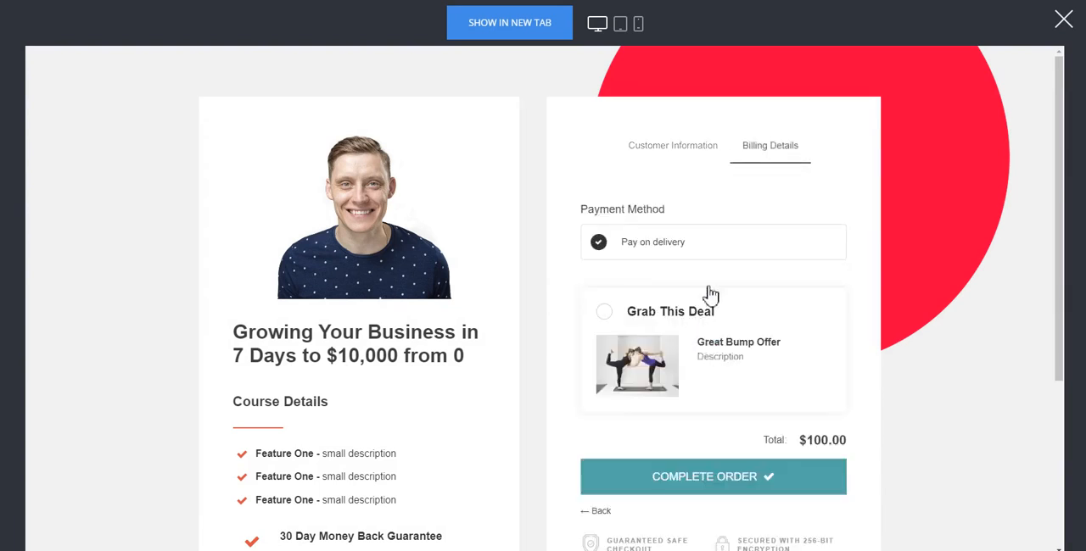
# Add the Great Bump Offer to the test order and complete the order with Pay on delivery
pyautogui.click(648, 320)
pyautogui.scroll(-1, 804, 303)
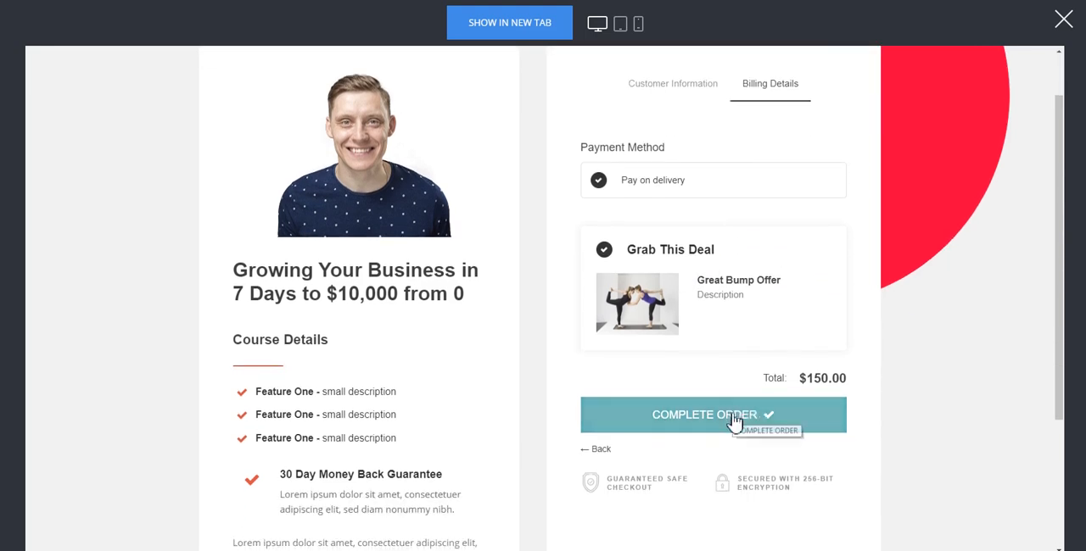
pyautogui.click(733, 414)
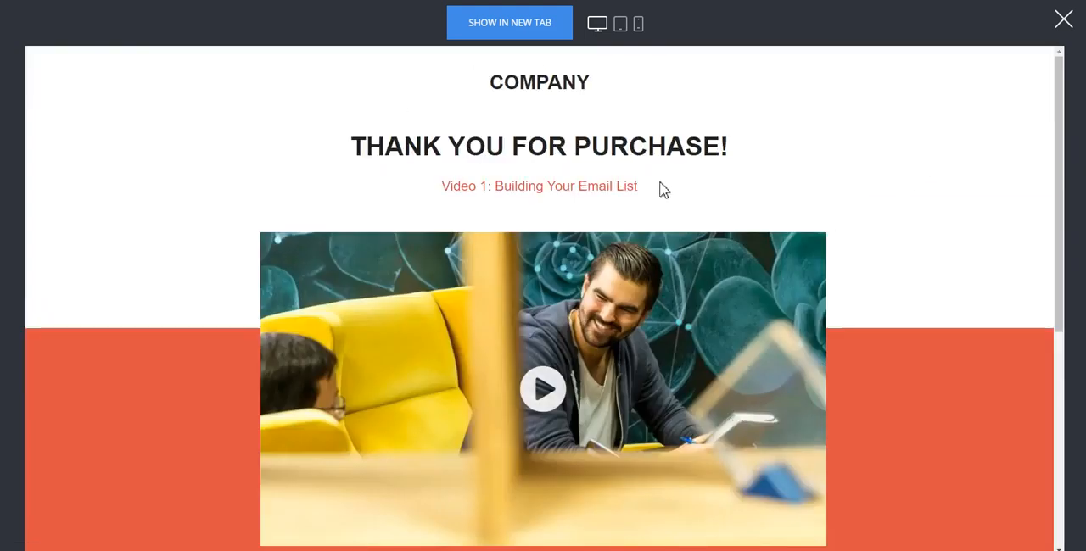
# Look through the purchase thank-you page in the preview, then close the preview
pyautogui.scroll(-4, 666, 337)
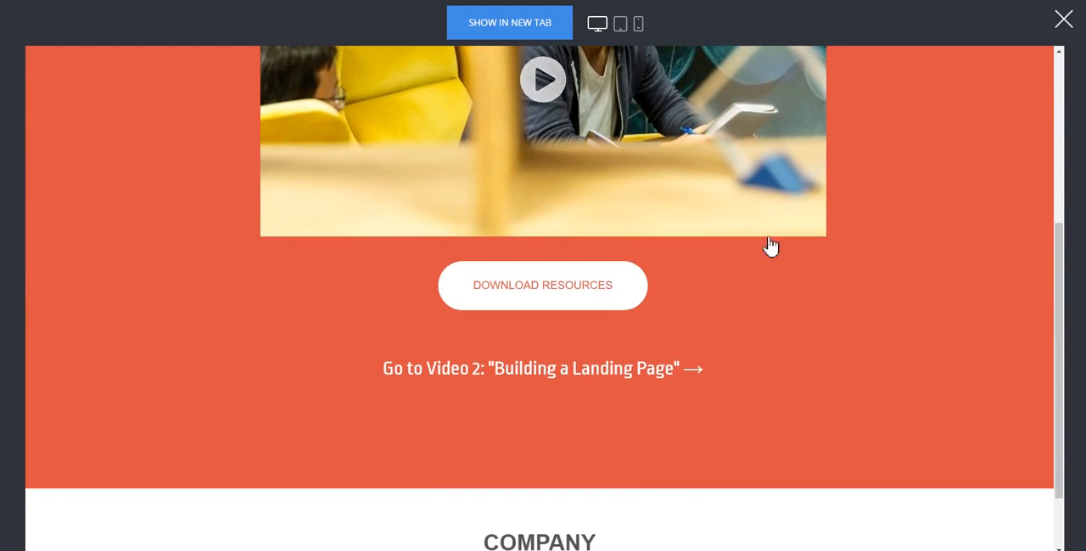
pyautogui.scroll(4, 788, 240)
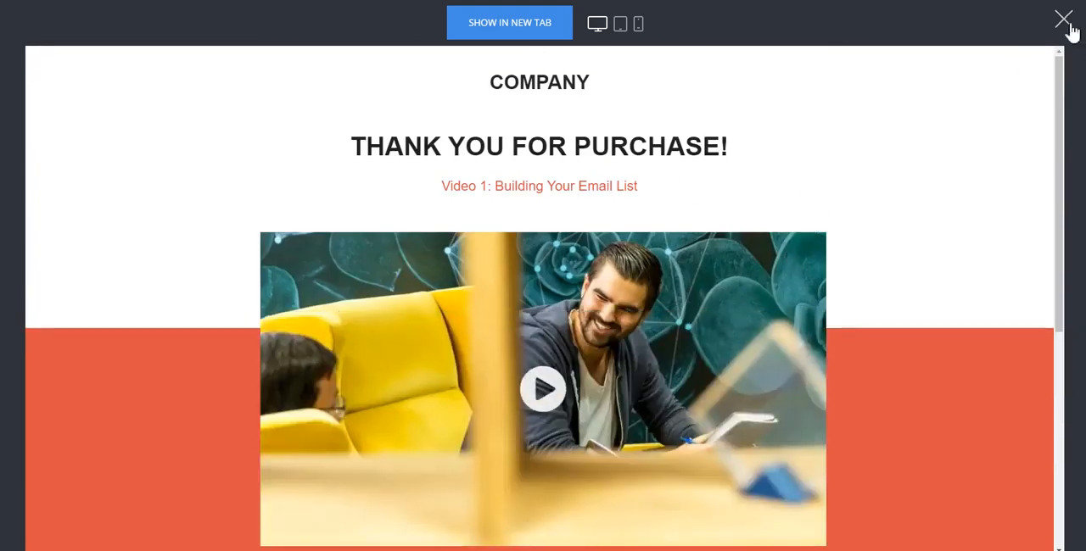
pyautogui.click(1063, 20)
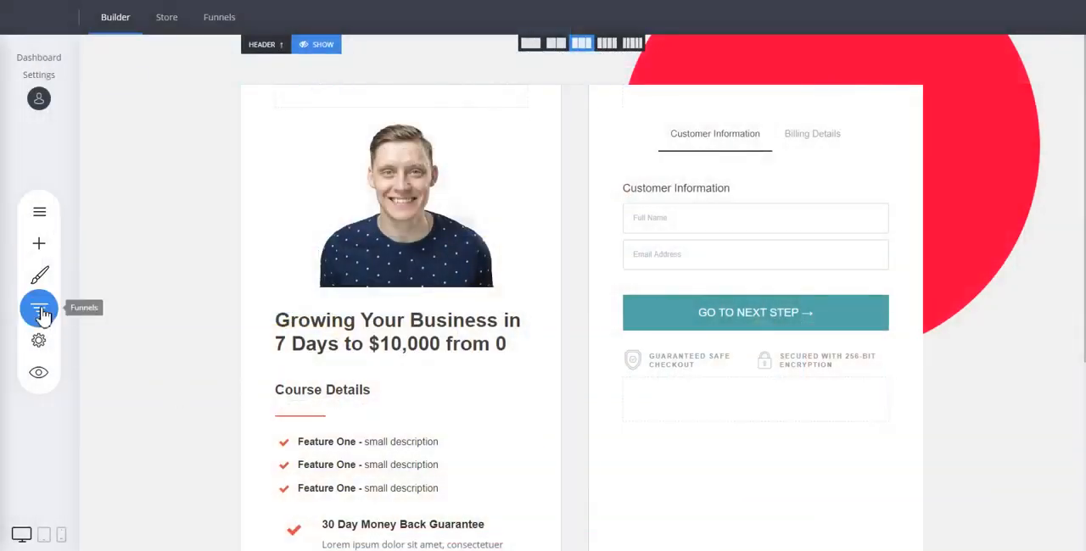
# Open the funnel's Thank You step for editing and look through its page content
pyautogui.click(39, 308)
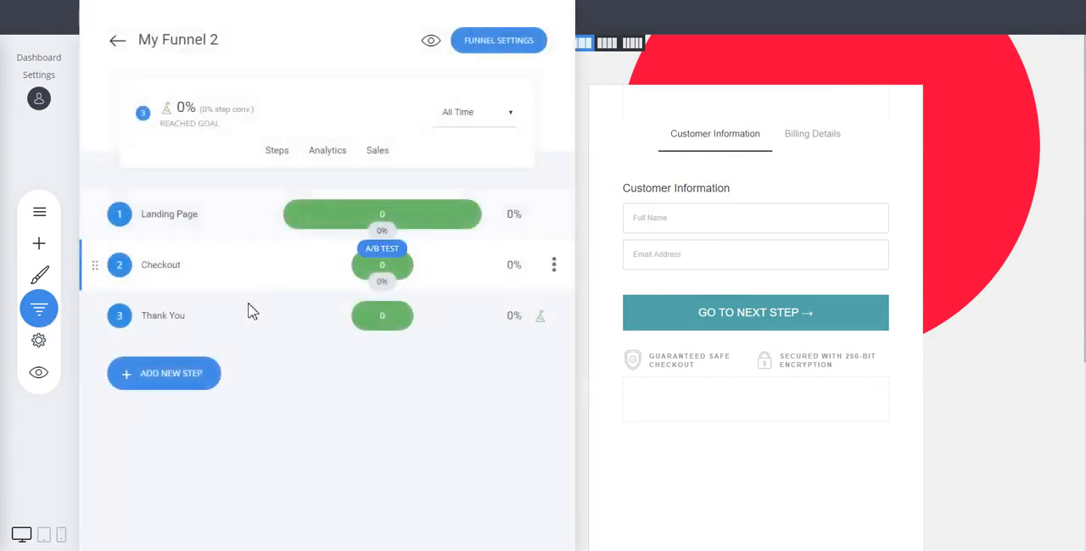
pyautogui.click(161, 322)
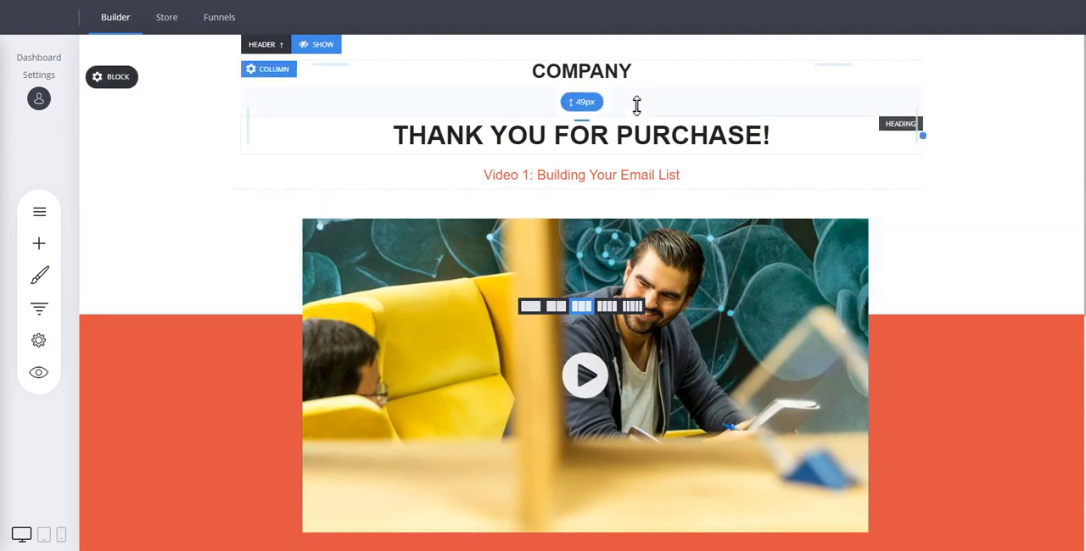
pyautogui.scroll(-2, 460, 114)
pyautogui.scroll(2, 797, 357)
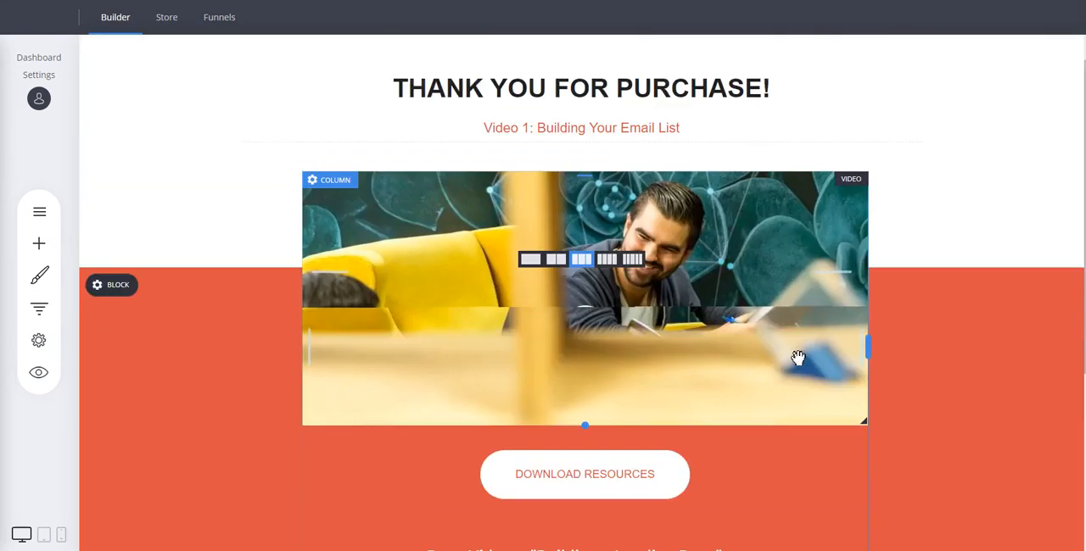
pyautogui.scroll(-3, 909, 289)
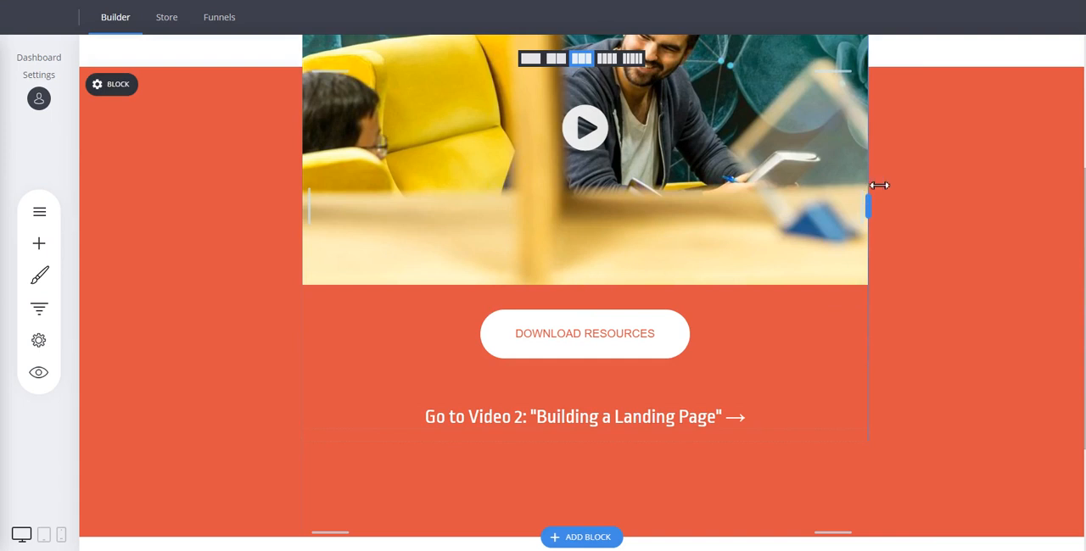
pyautogui.scroll(3, 938, 213)
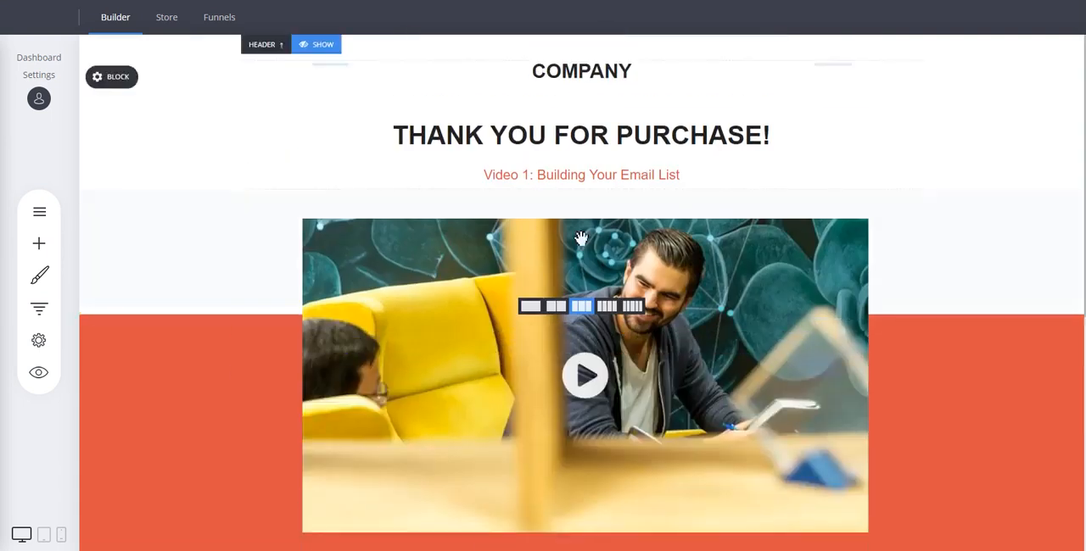
# View the sales analytics of My Funnel 2 and the payment status of its order
pyautogui.click(40, 311)
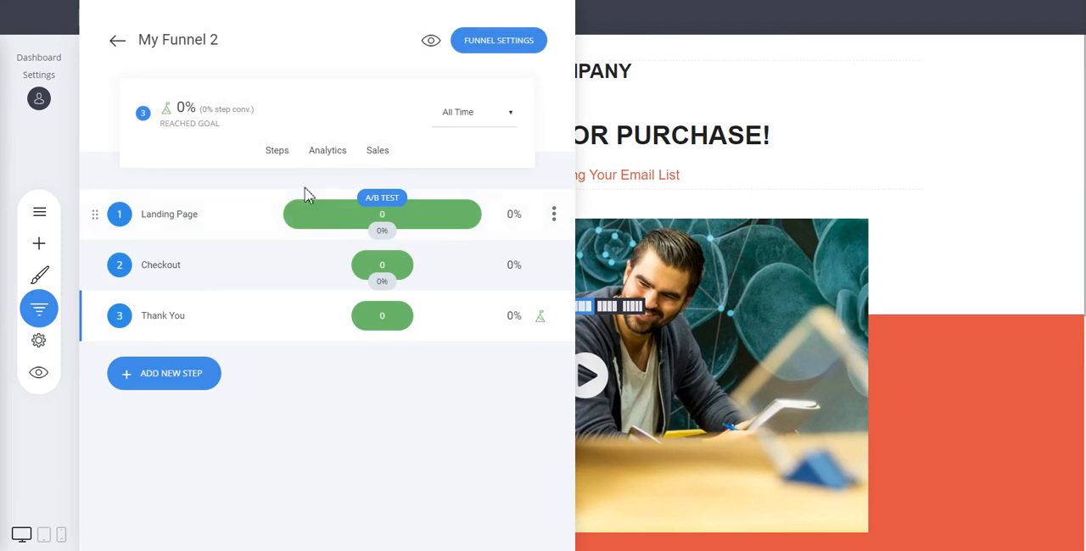
pyautogui.click(375, 158)
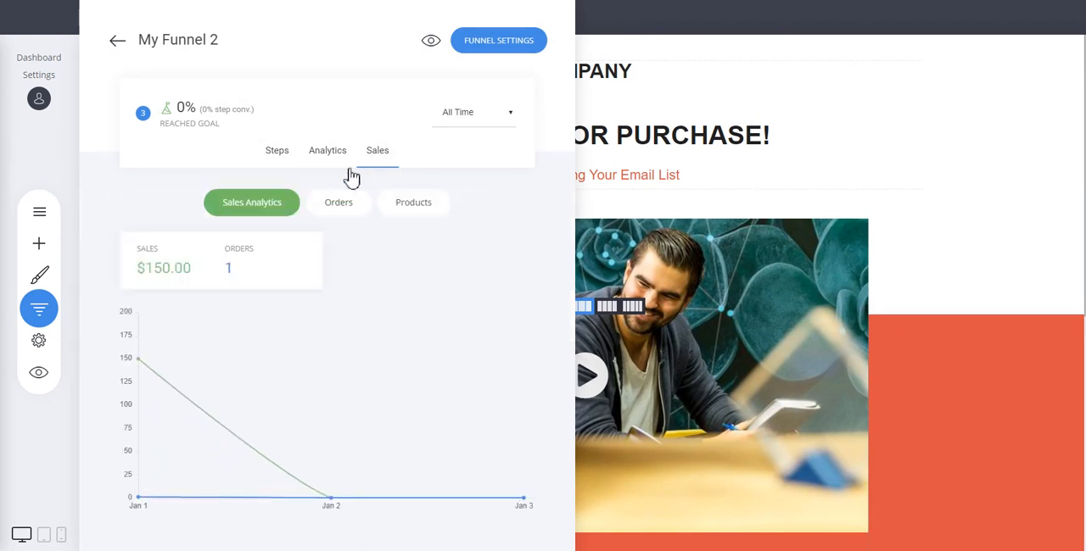
pyautogui.moveTo(147, 268); pyautogui.dragTo(173, 269)
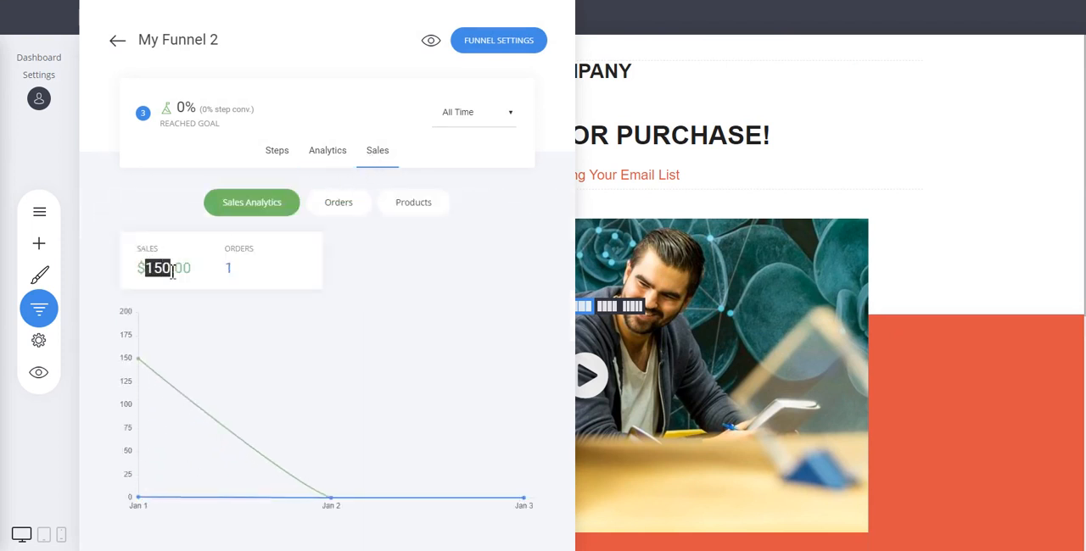
pyautogui.click(206, 267)
pyautogui.click(339, 211)
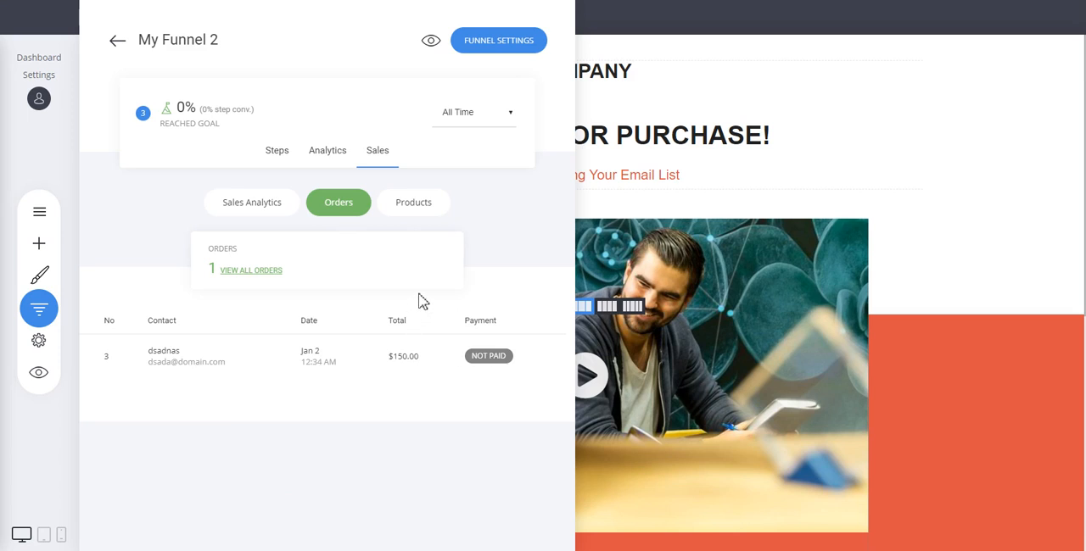
pyautogui.click(496, 359)
# View the funnel's sales by product for Yoga for Experts and Yoga for Newbies
pyautogui.click(418, 208)
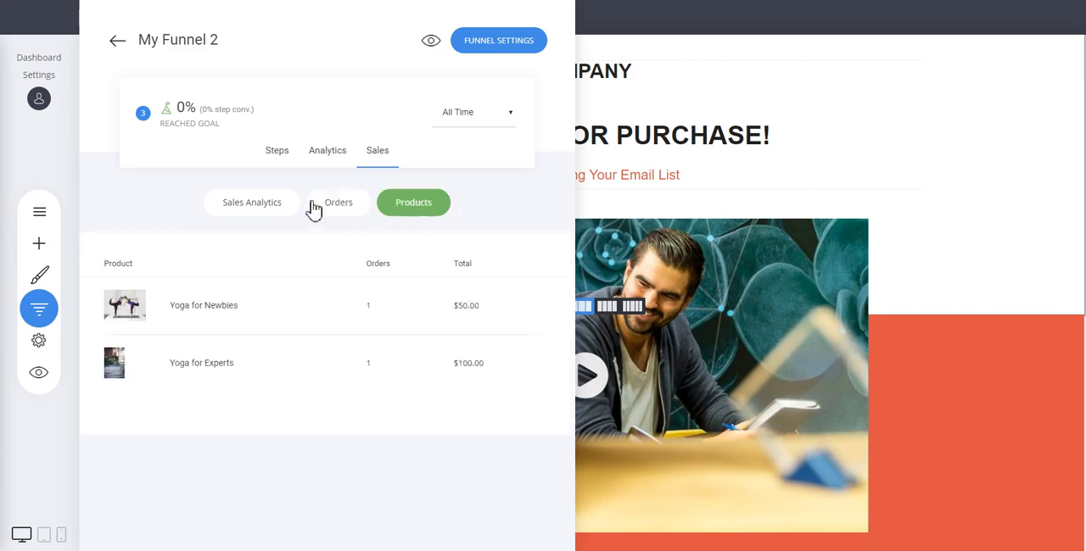
pyautogui.moveTo(168, 365); pyautogui.dragTo(240, 362)
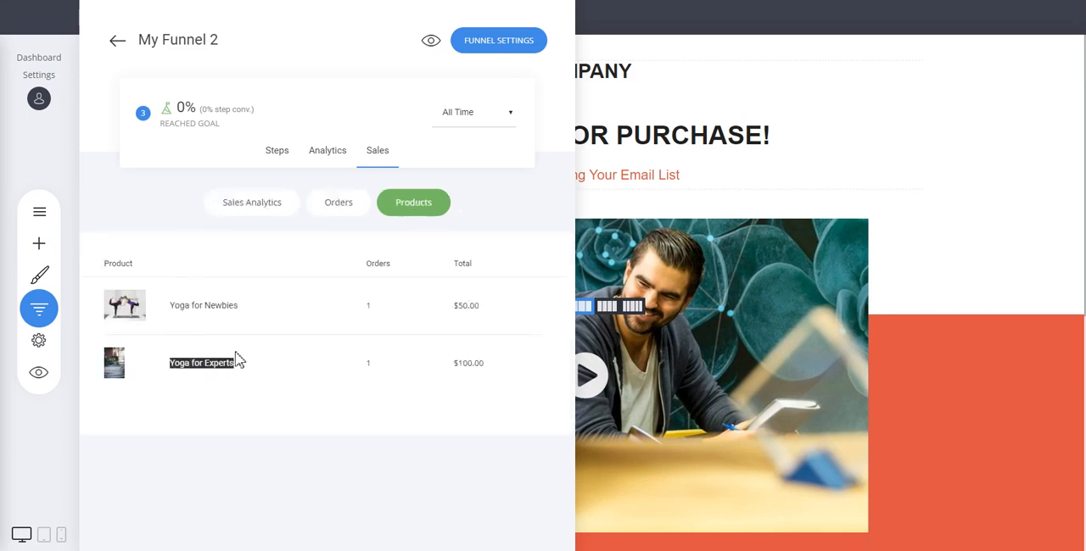
pyautogui.moveTo(168, 307); pyautogui.dragTo(280, 312)
pyautogui.click(280, 312)
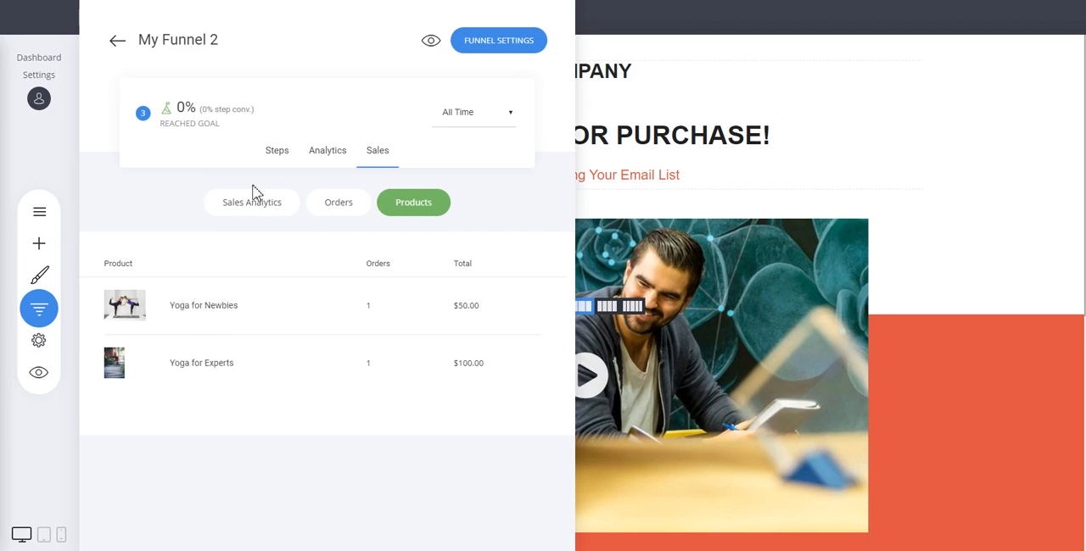
# View all orders in the store, expand the newest order's details, and collapse them again
pyautogui.click(352, 204)
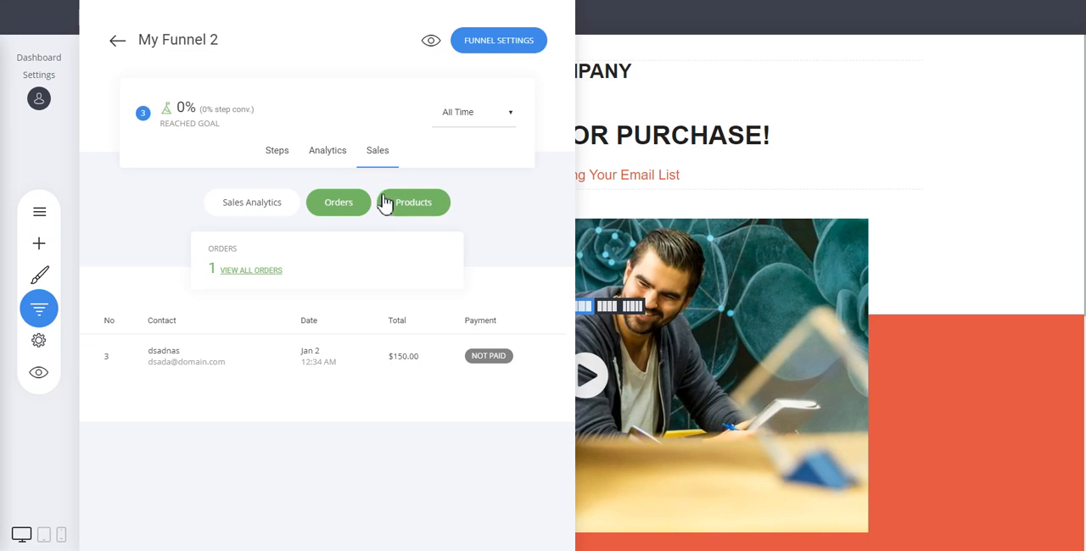
pyautogui.click(250, 271)
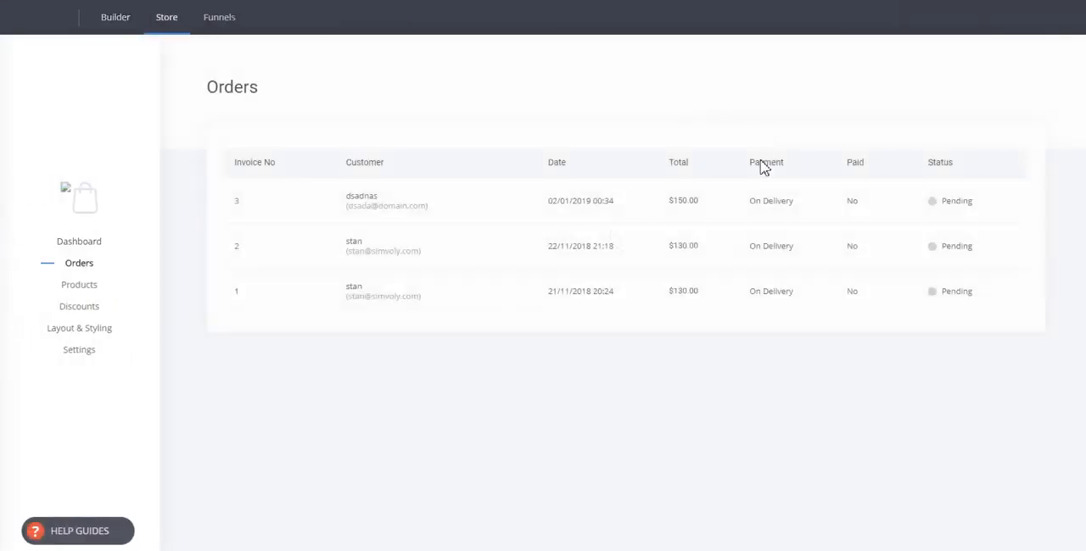
pyautogui.click(487, 211)
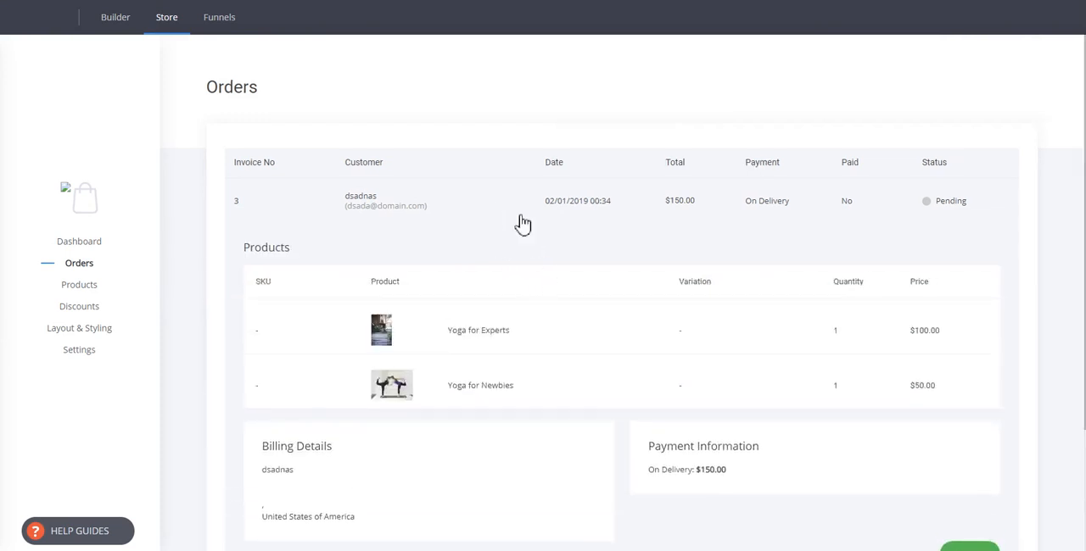
pyautogui.click(432, 217)
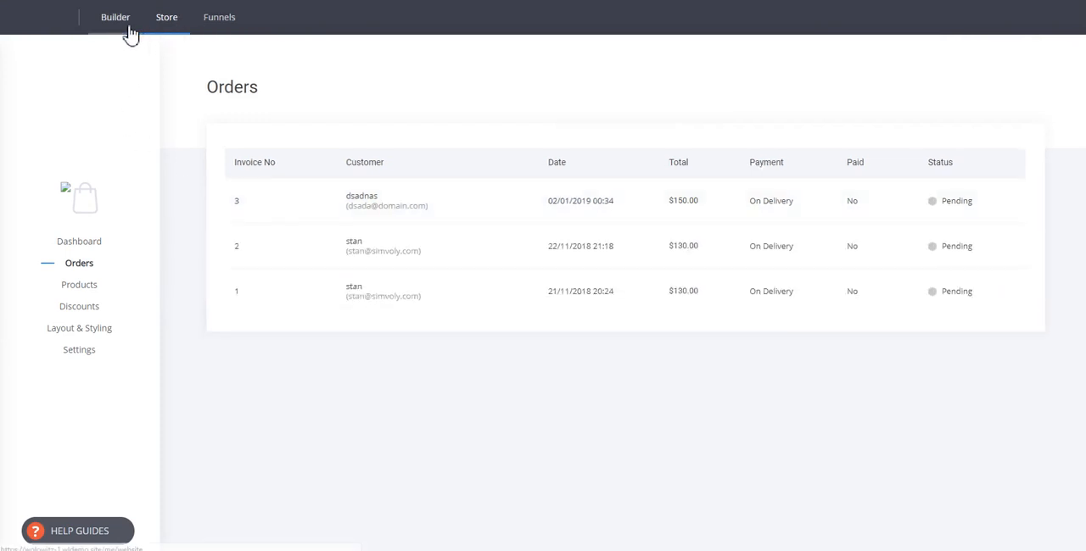
# Return to the website builder and open My Funnel 2 from the list of funnels
pyautogui.click(131, 32)
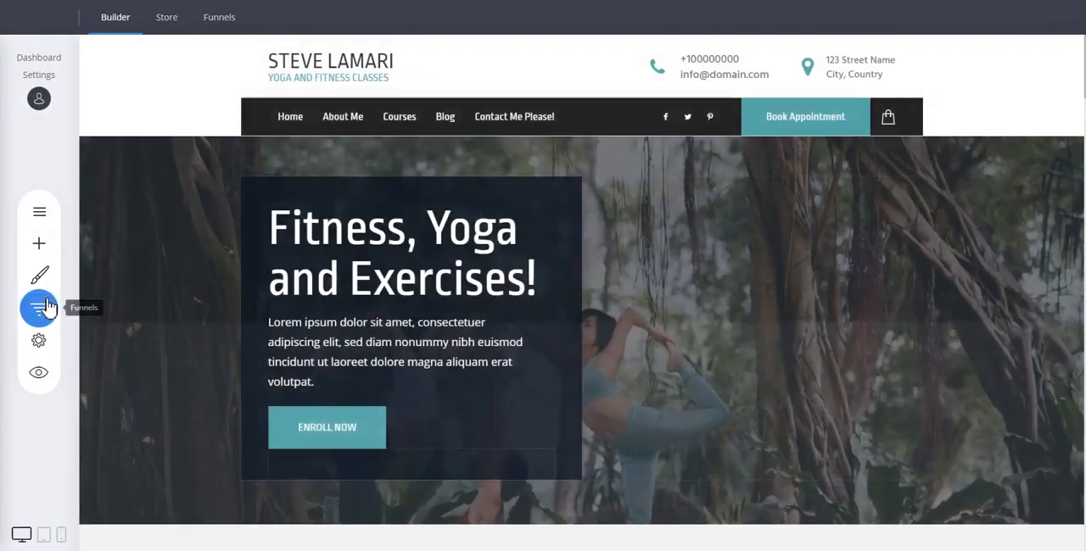
pyautogui.click(46, 310)
pyautogui.scroll(-3, 227, 316)
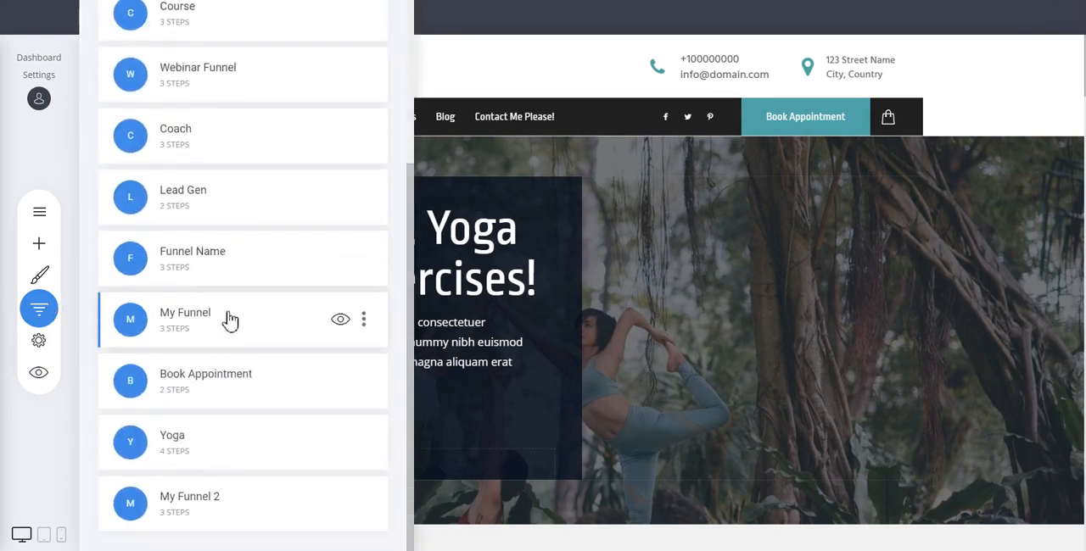
pyautogui.click(221, 504)
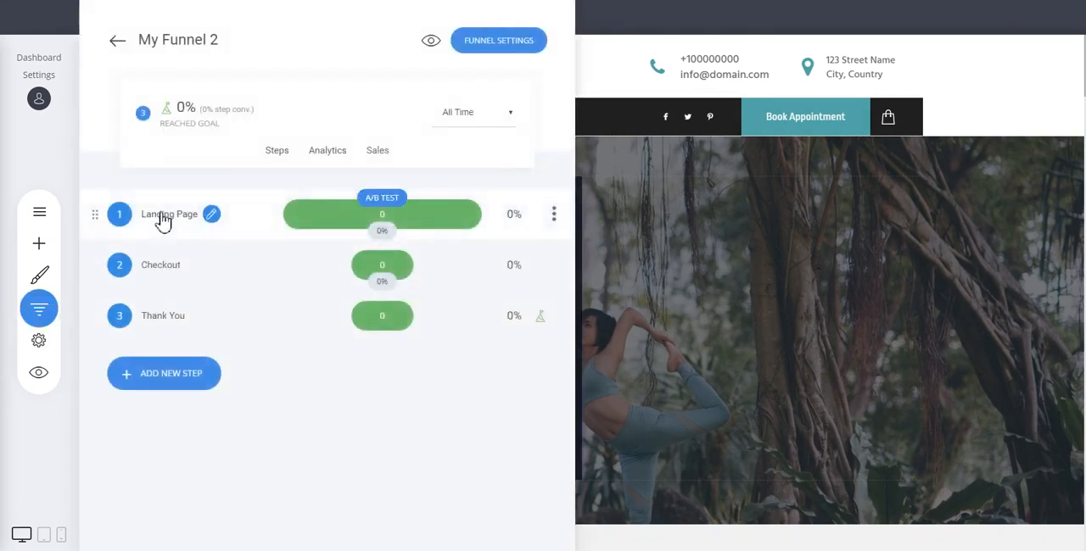
# Open the funnel's Checkout page and its Landing Page, and look over the landing page from the product heading to the enrollment offer
pyautogui.click(163, 267)
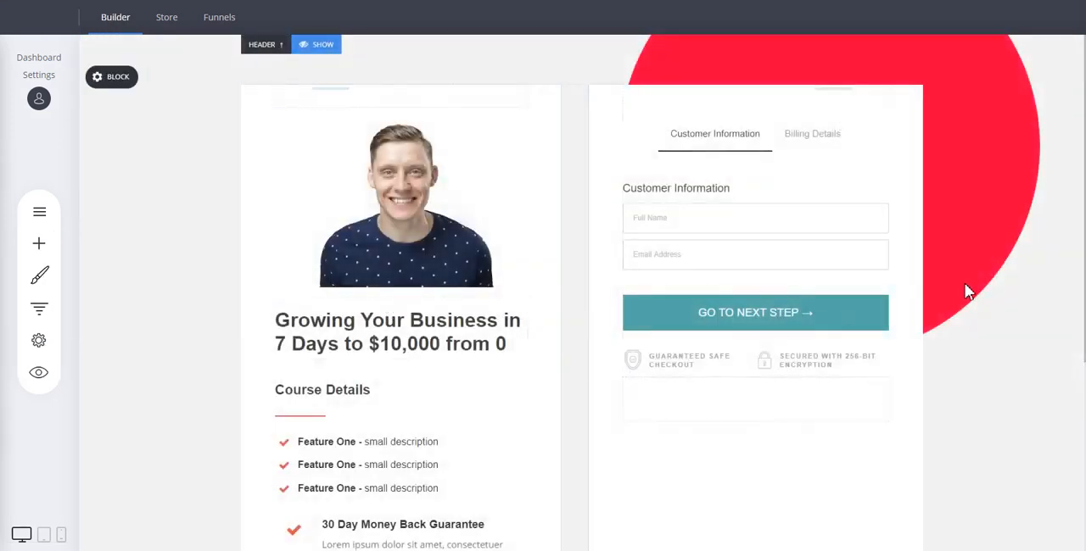
pyautogui.click(37, 305)
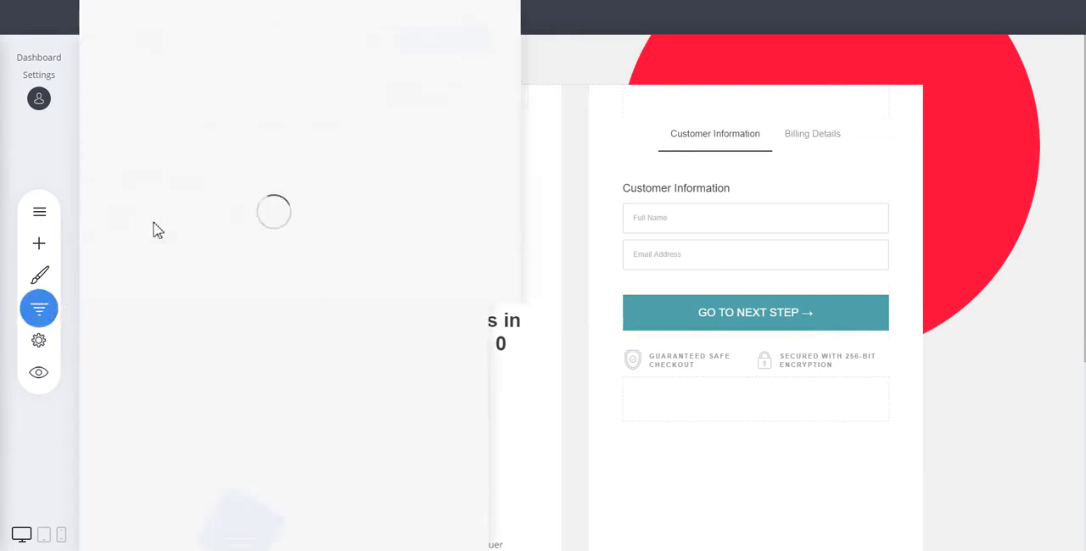
pyautogui.click(169, 219)
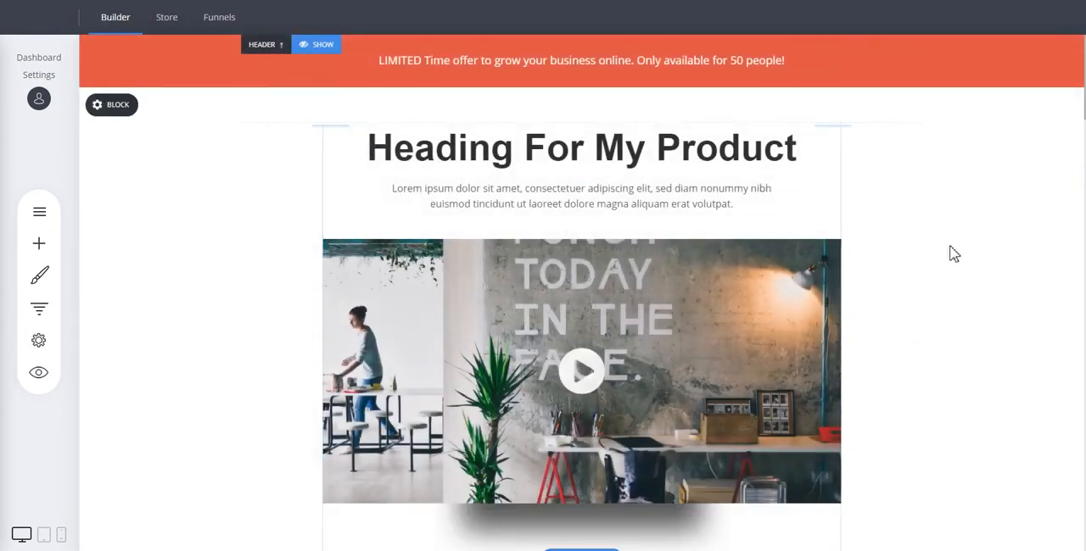
pyautogui.scroll(-2, 963, 252)
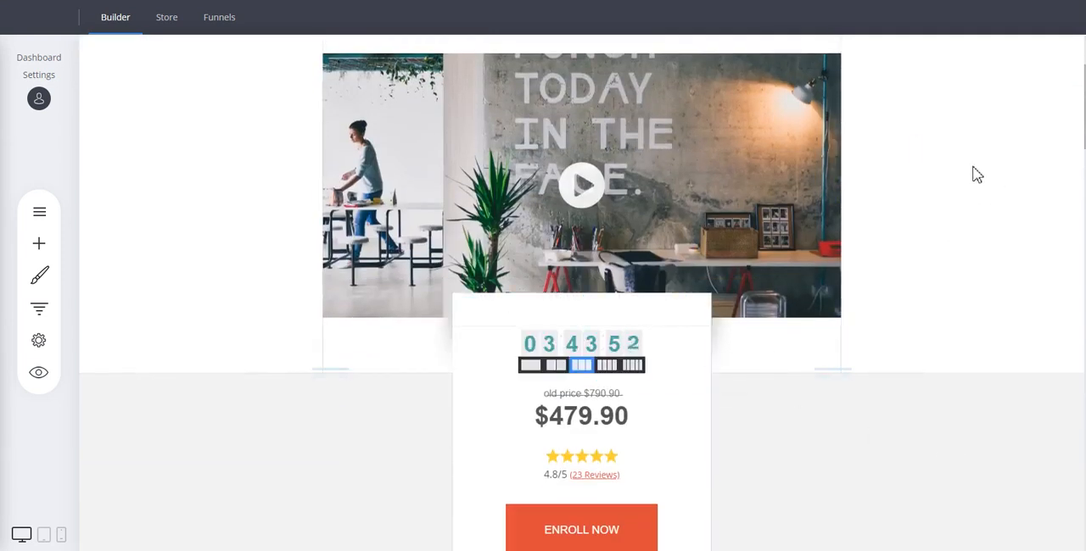
pyautogui.scroll(-3, 975, 175)
# Reopen the Checkout step of My Funnel 2 and review the page down to its footer and back up
pyautogui.click(38, 308)
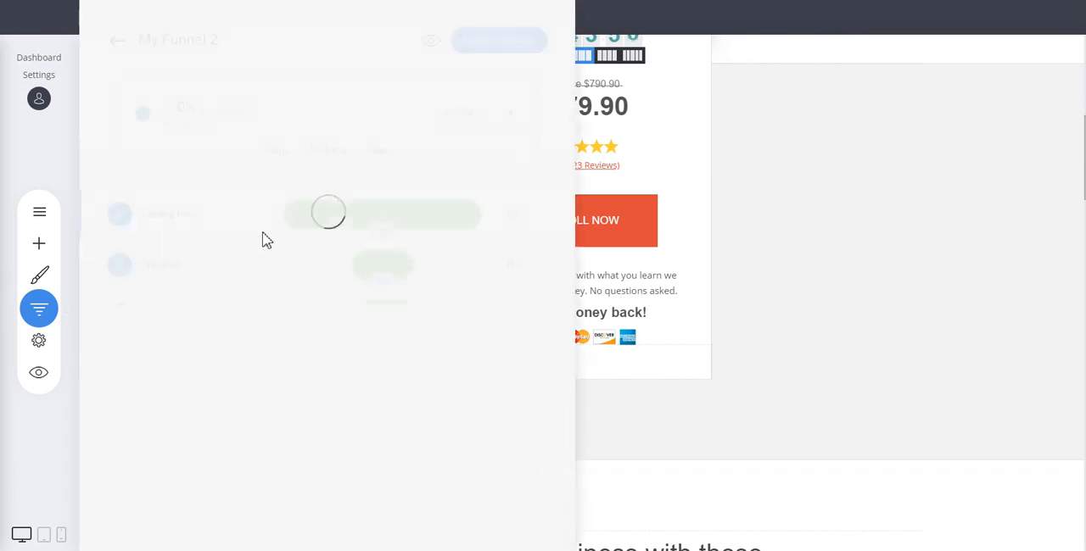
pyautogui.click(164, 270)
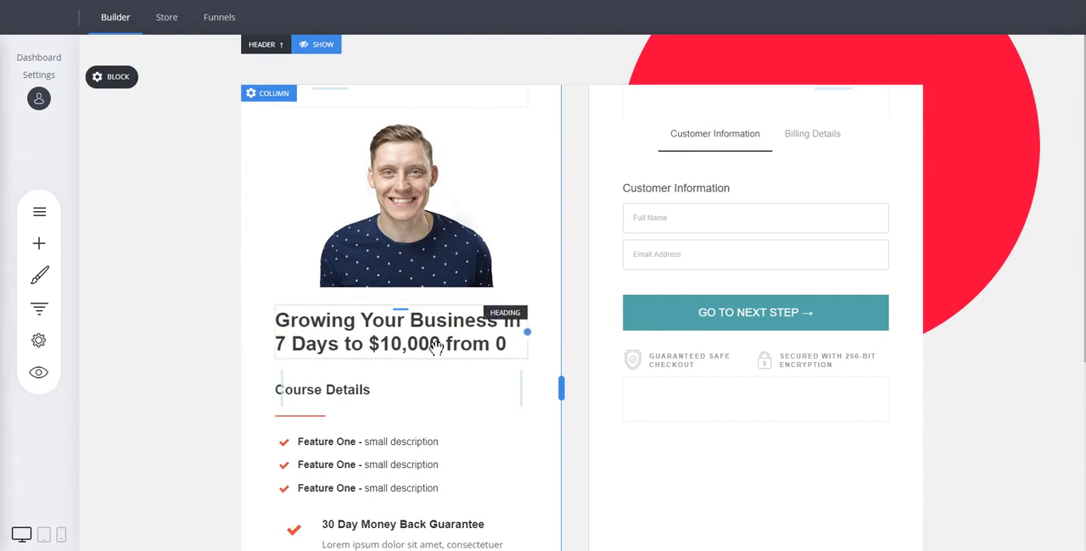
pyautogui.scroll(-4, 962, 271)
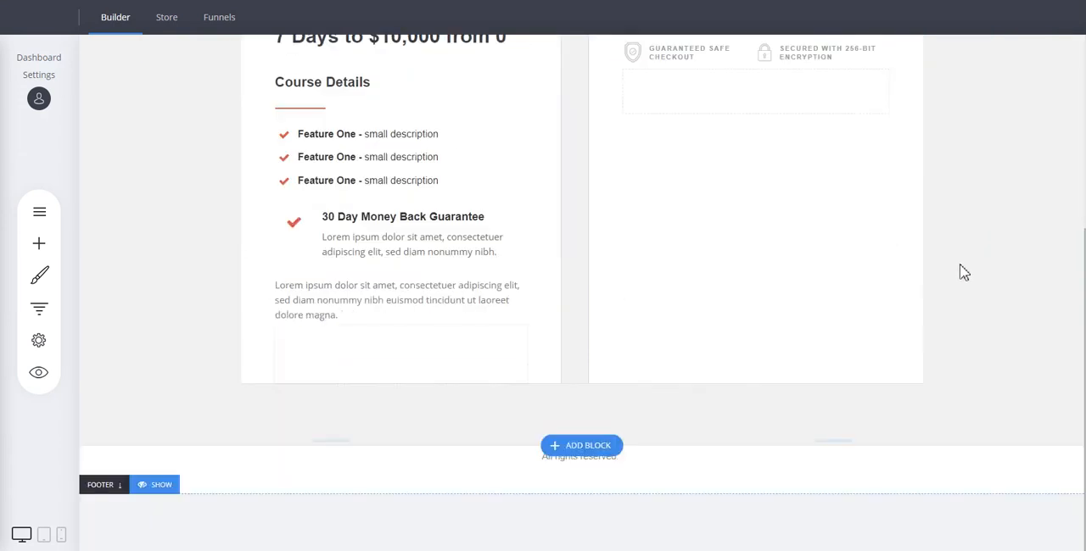
pyautogui.scroll(4, 962, 272)
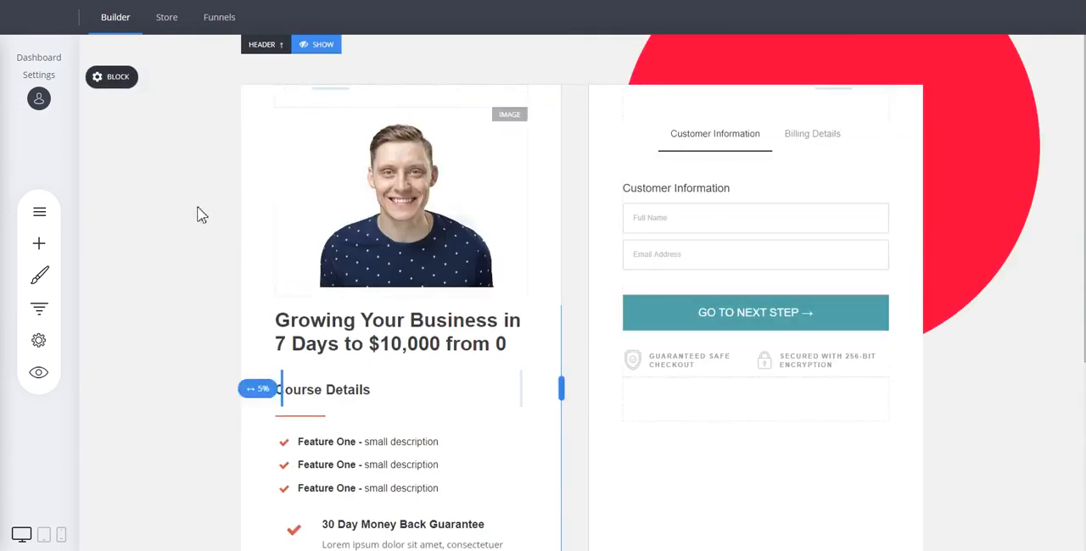